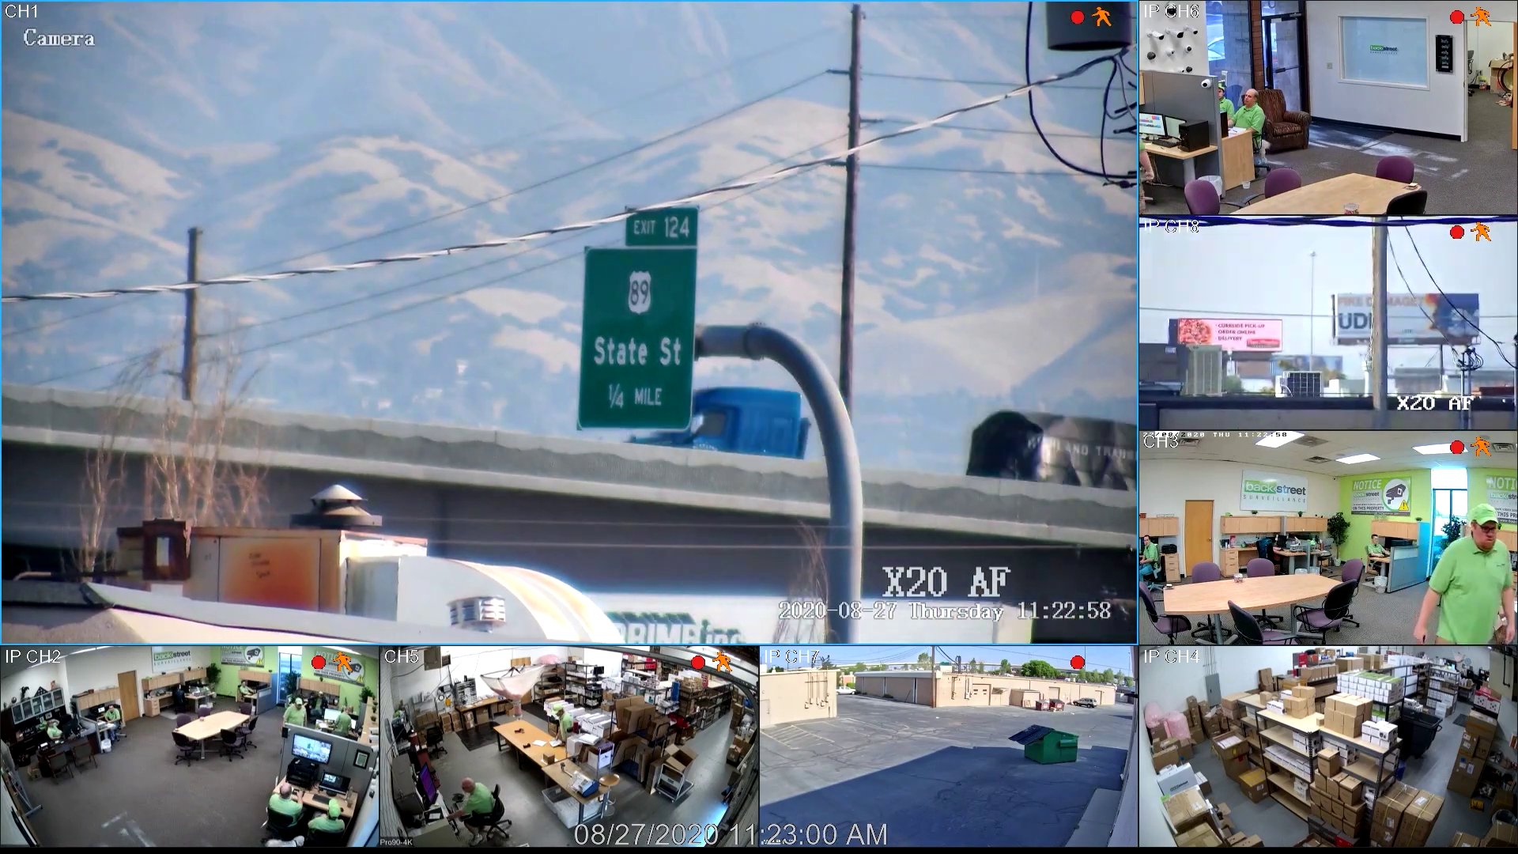
# Select the CH2 camera tile in the live view.
pyautogui.click(13, 847)
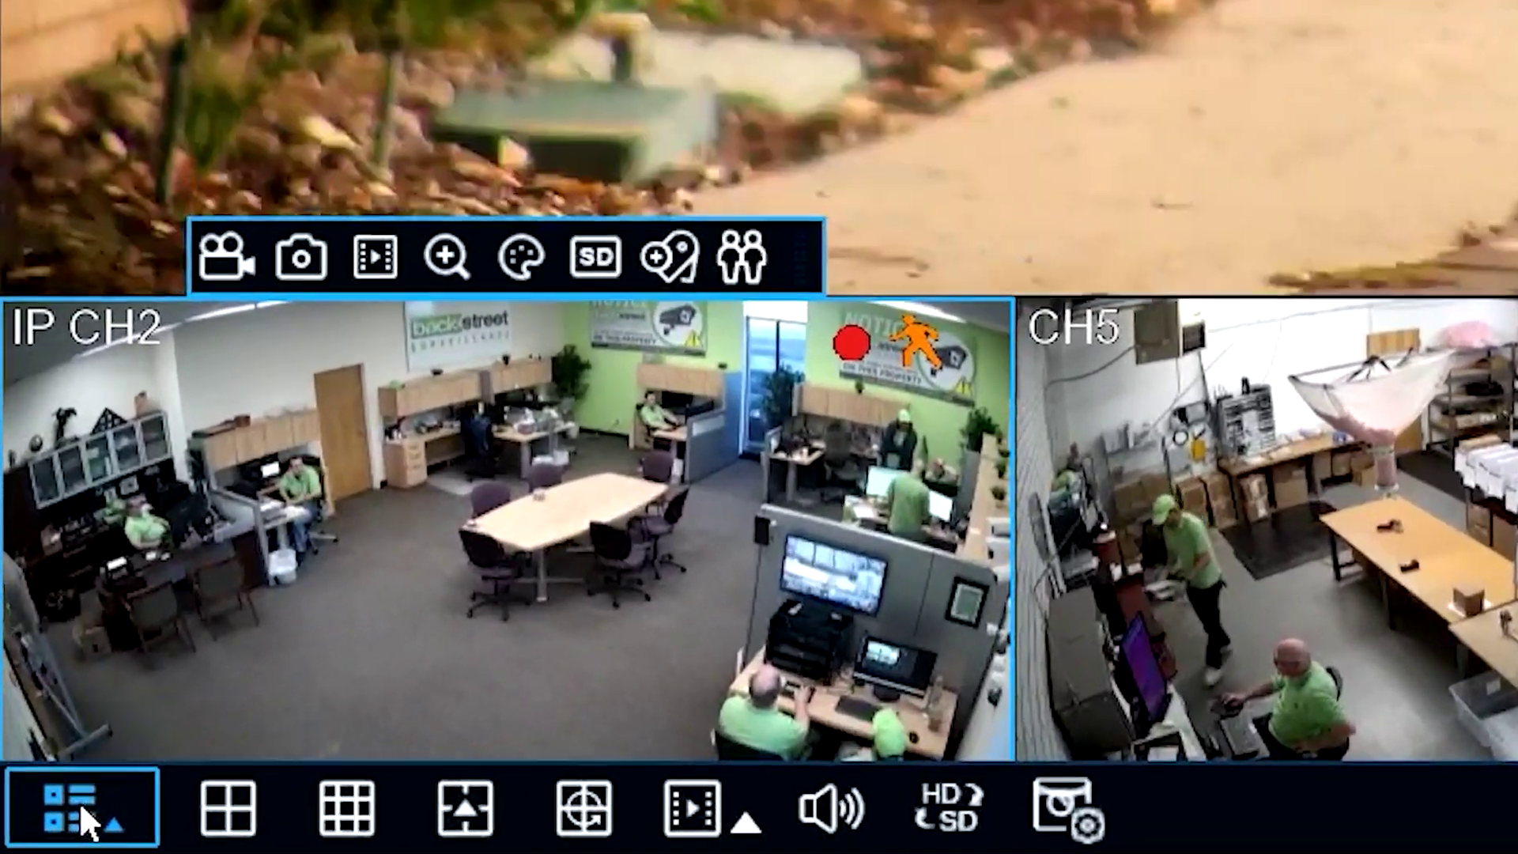
# Go from the main menu's Setup to the Date and Time settings page.
pyautogui.click(40, 831)
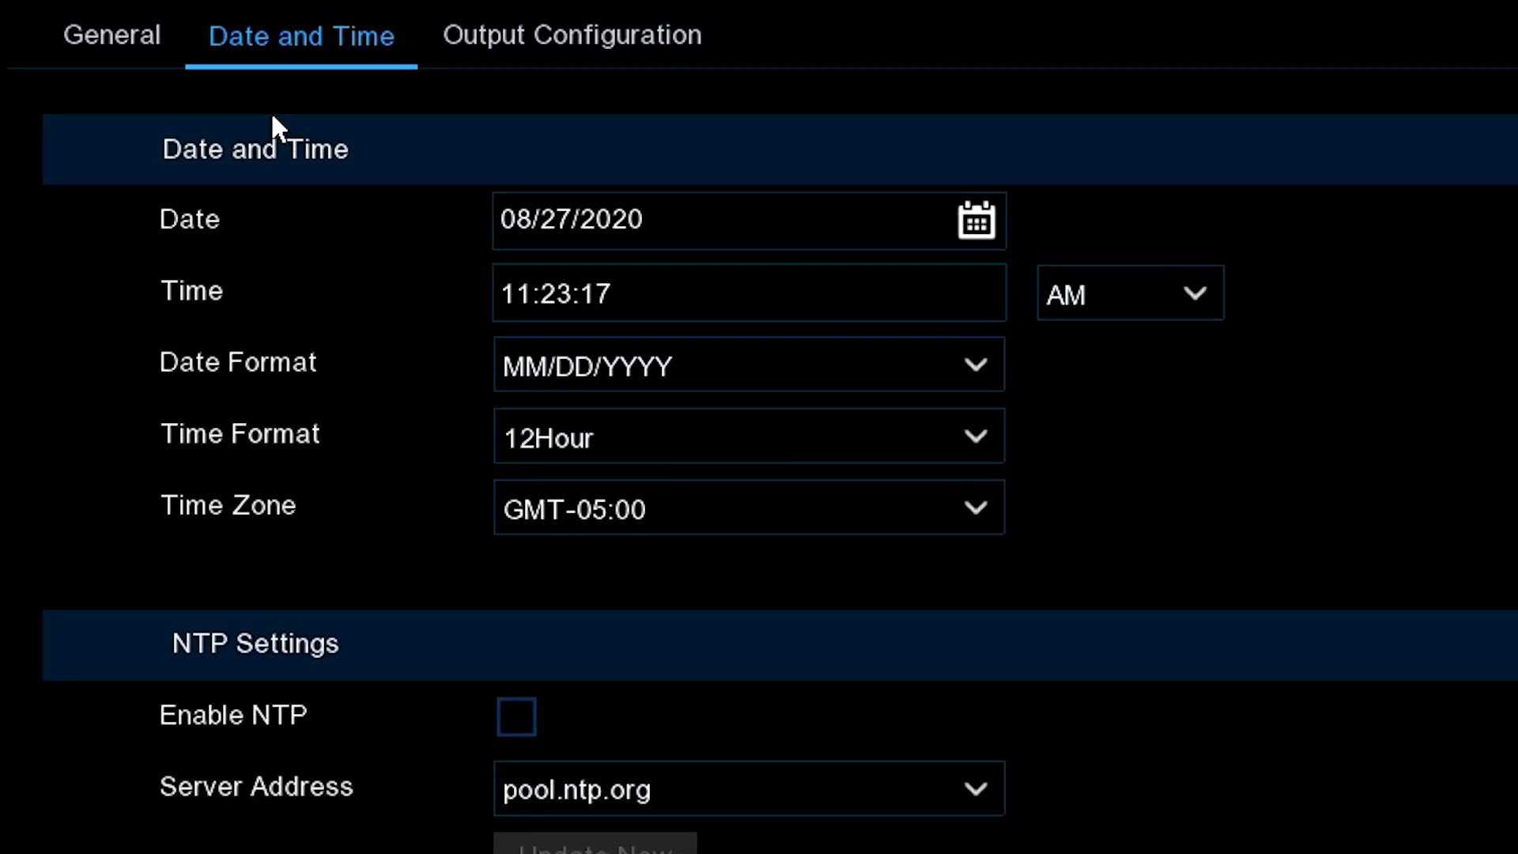
pyautogui.click(111, 48)
pyautogui.click(305, 35)
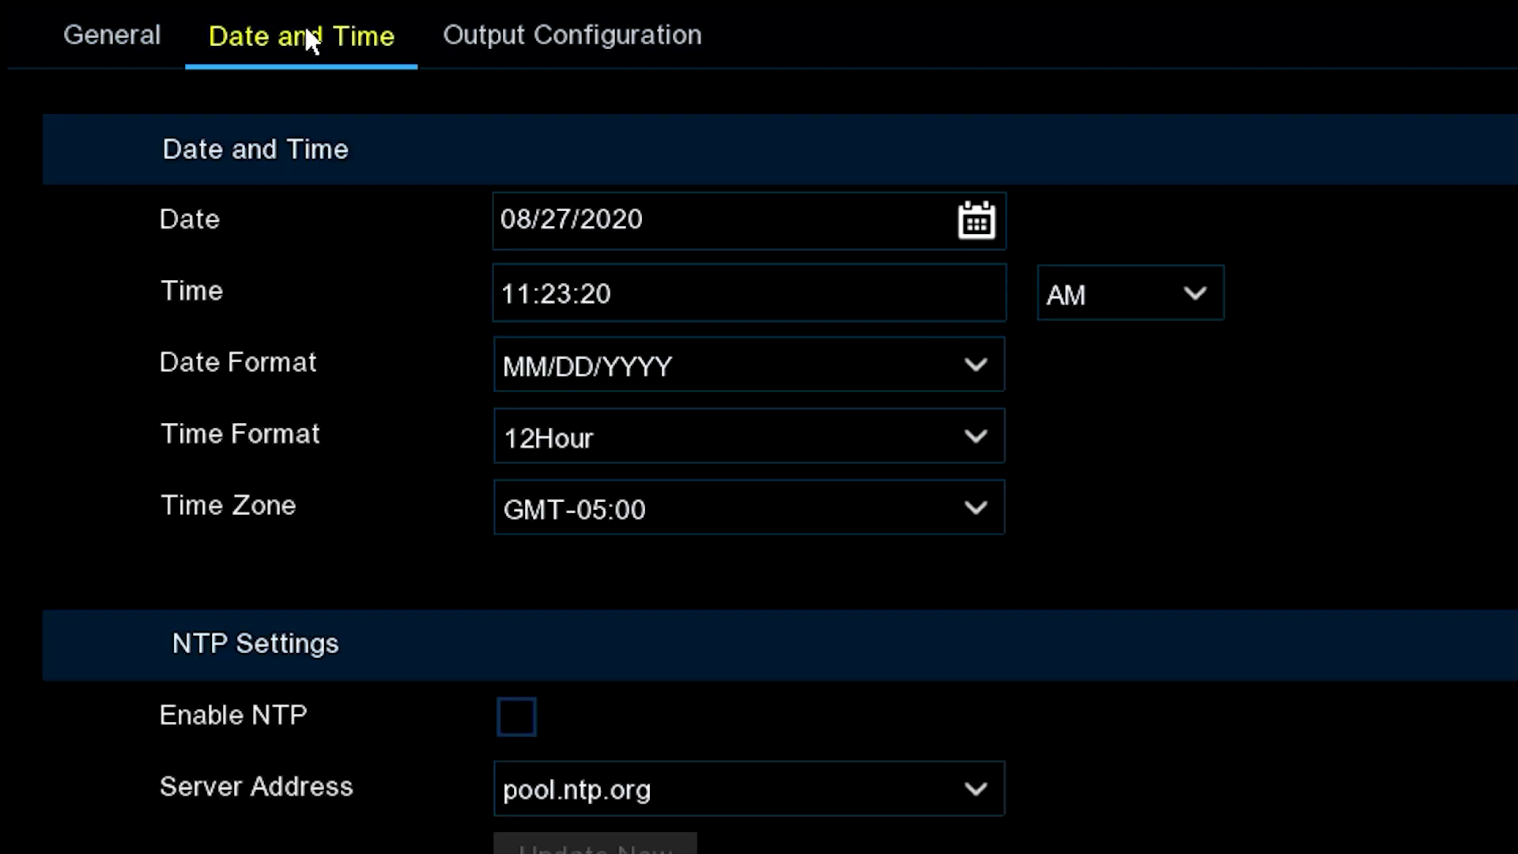
# Pick August 20, 2020 in the calendar, then restore the date to 08/27/2020.
pyautogui.click(980, 228)
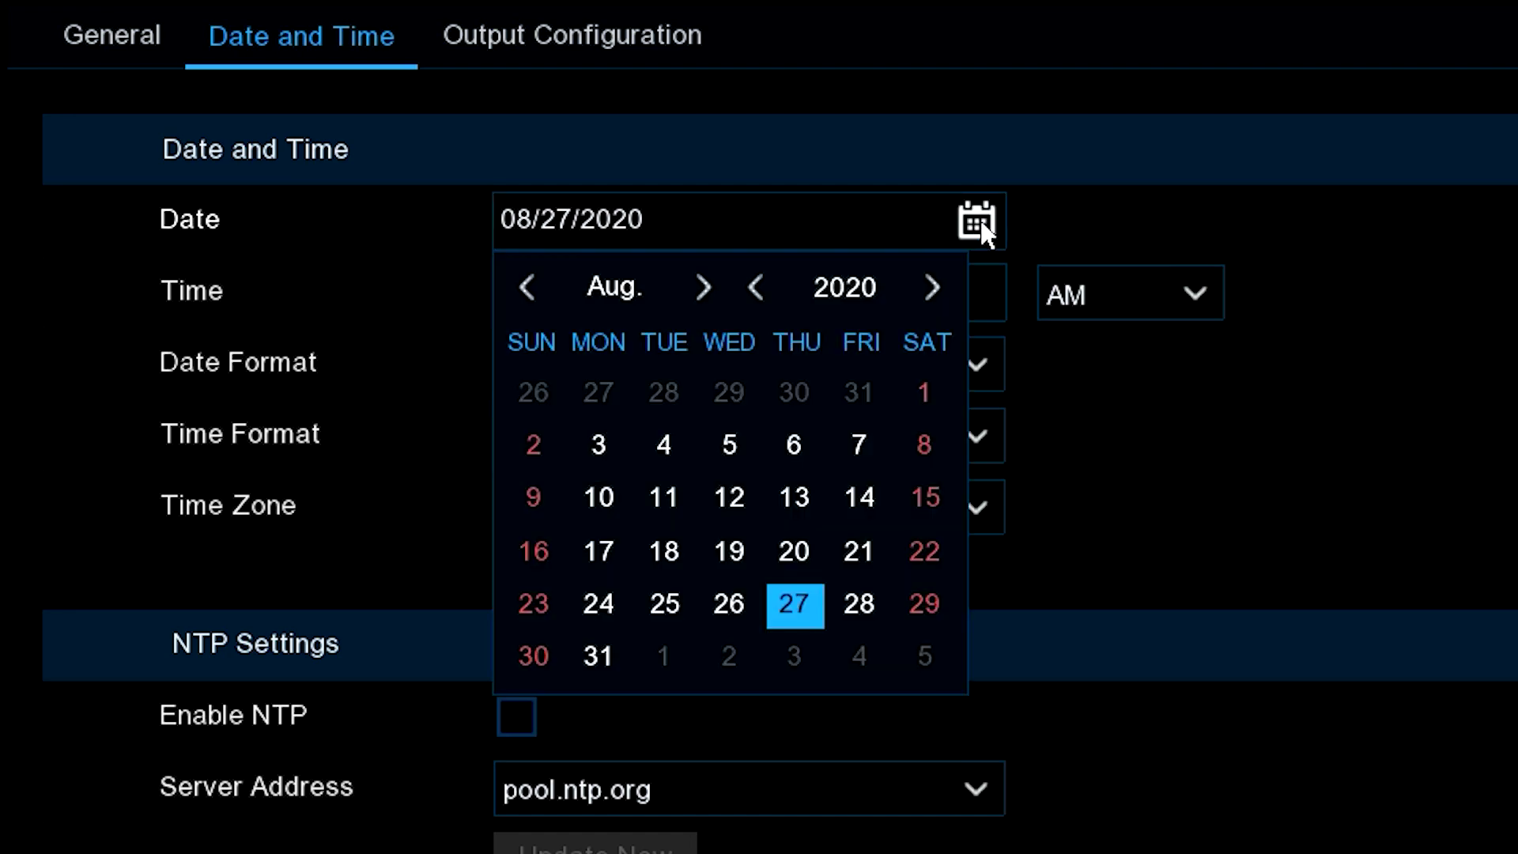
pyautogui.click(526, 287)
pyautogui.click(527, 288)
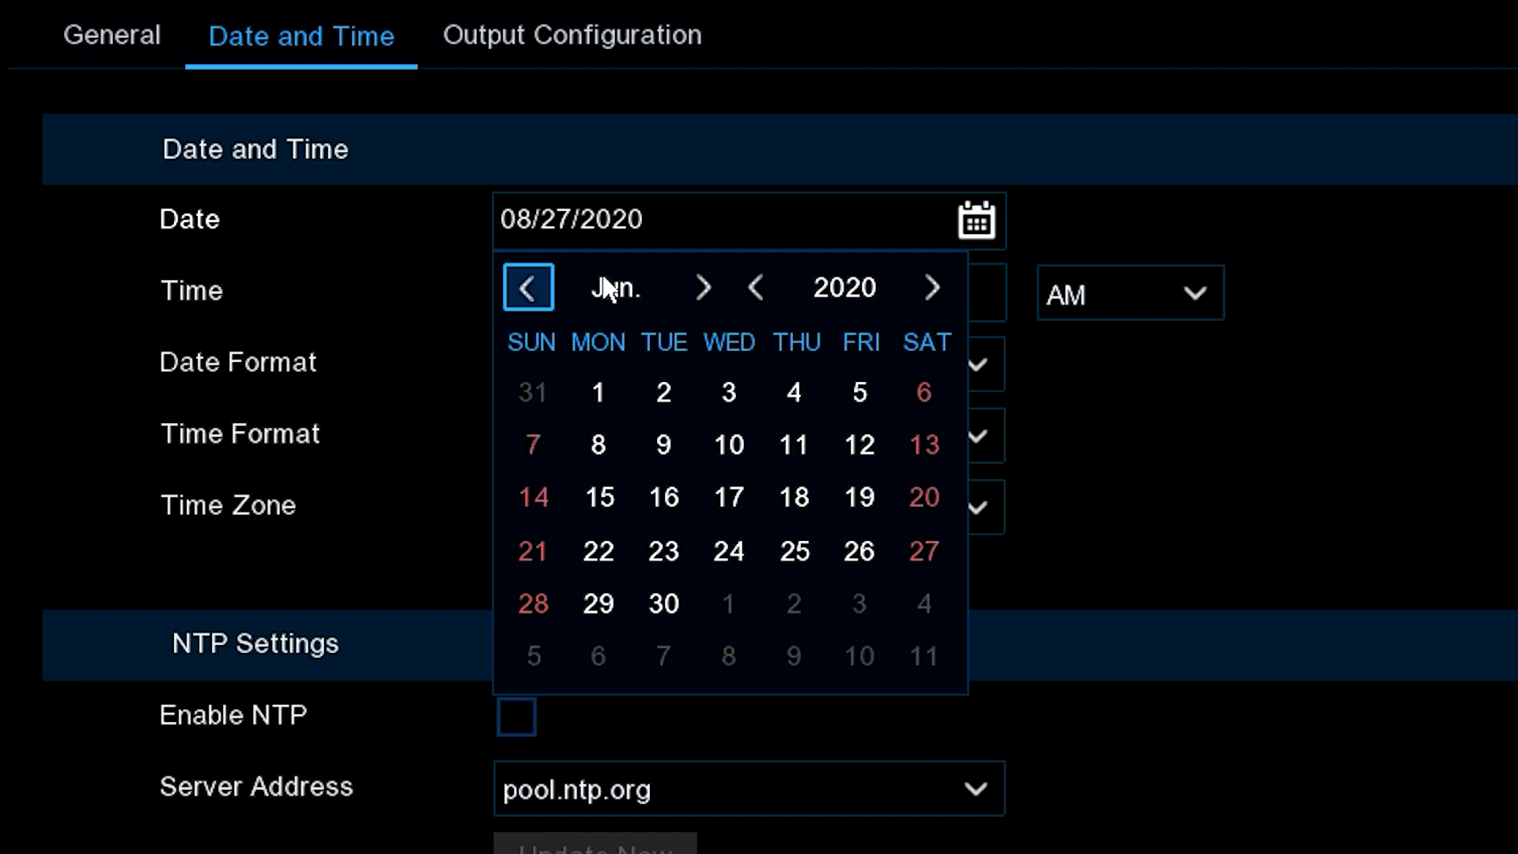
pyautogui.click(701, 287)
pyautogui.click(702, 287)
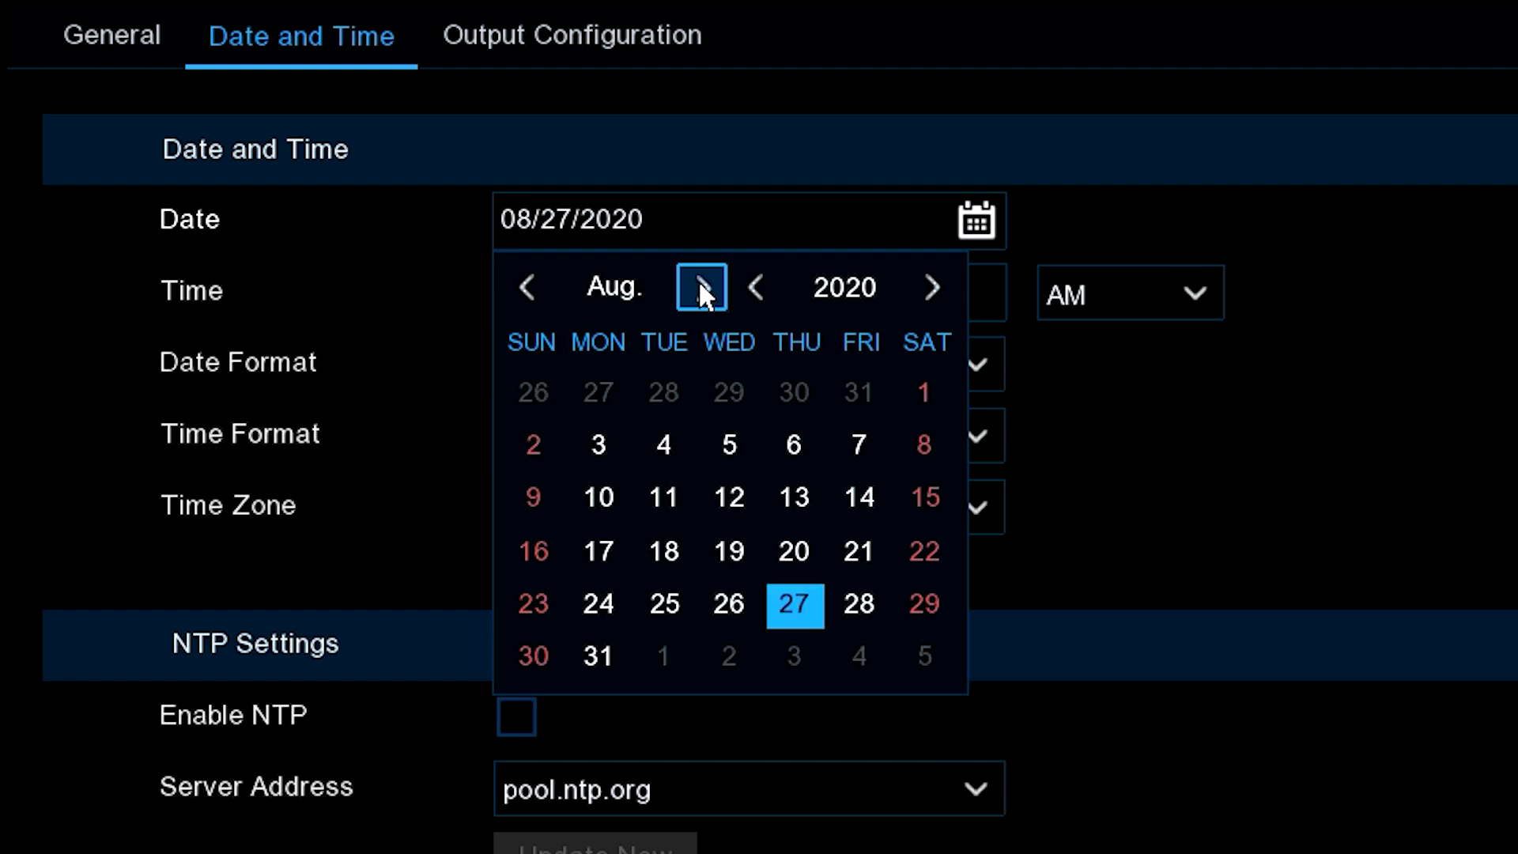
pyautogui.click(931, 287)
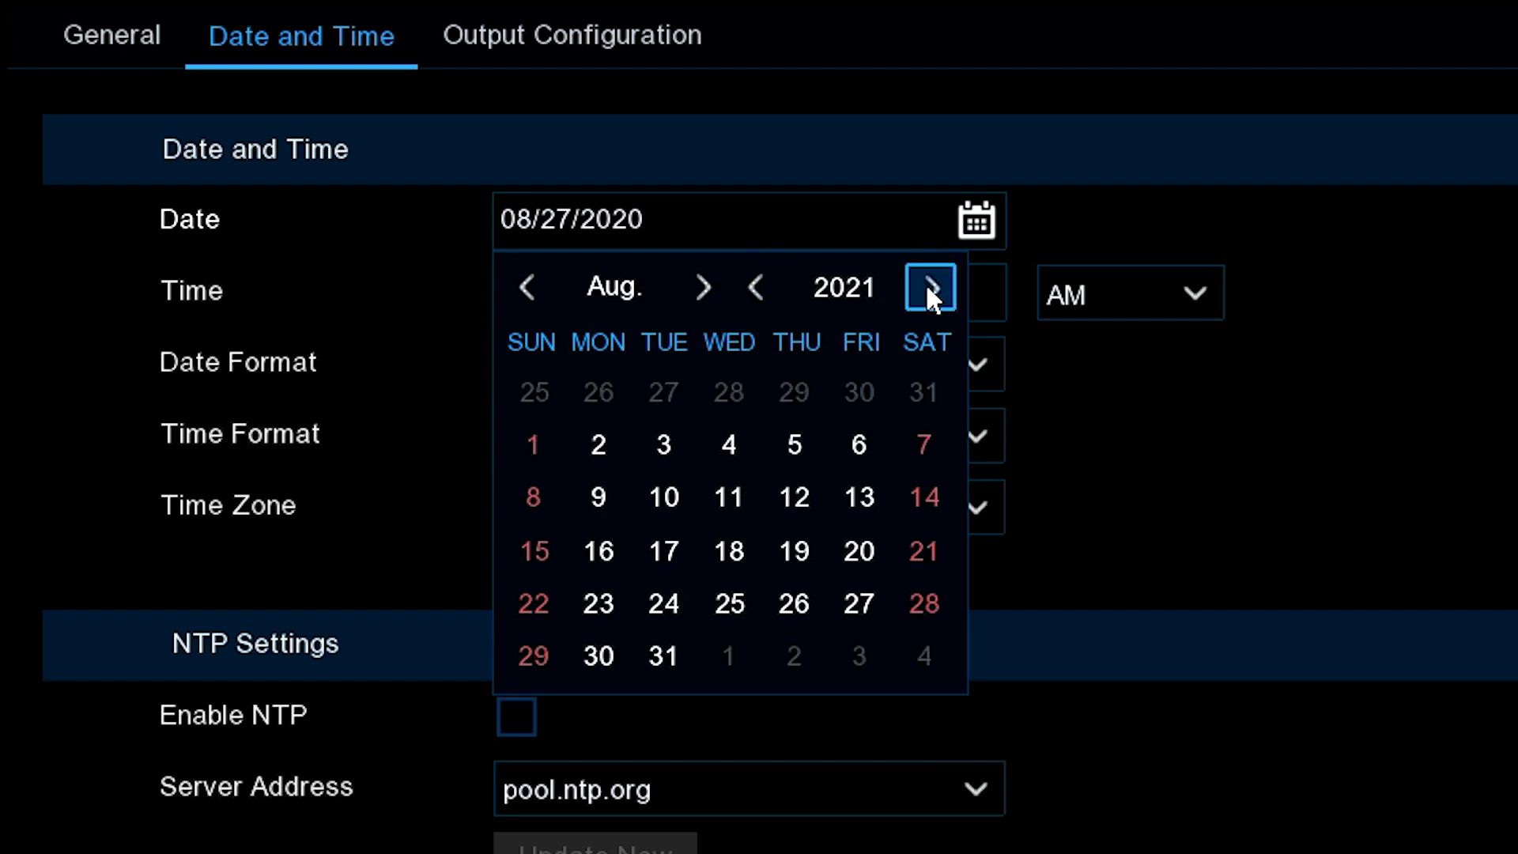
pyautogui.click(758, 289)
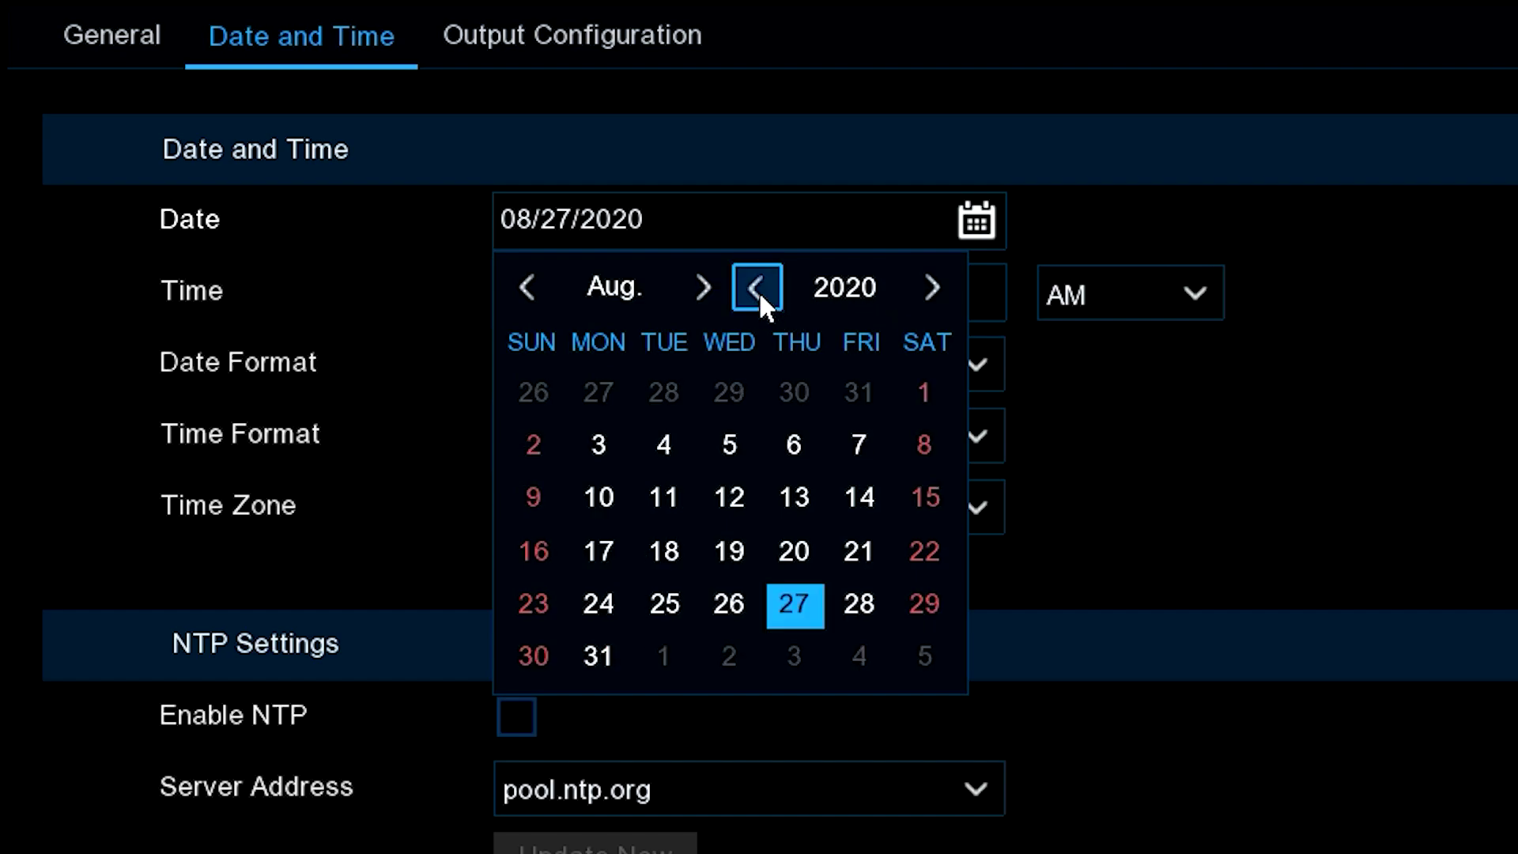
pyautogui.click(793, 553)
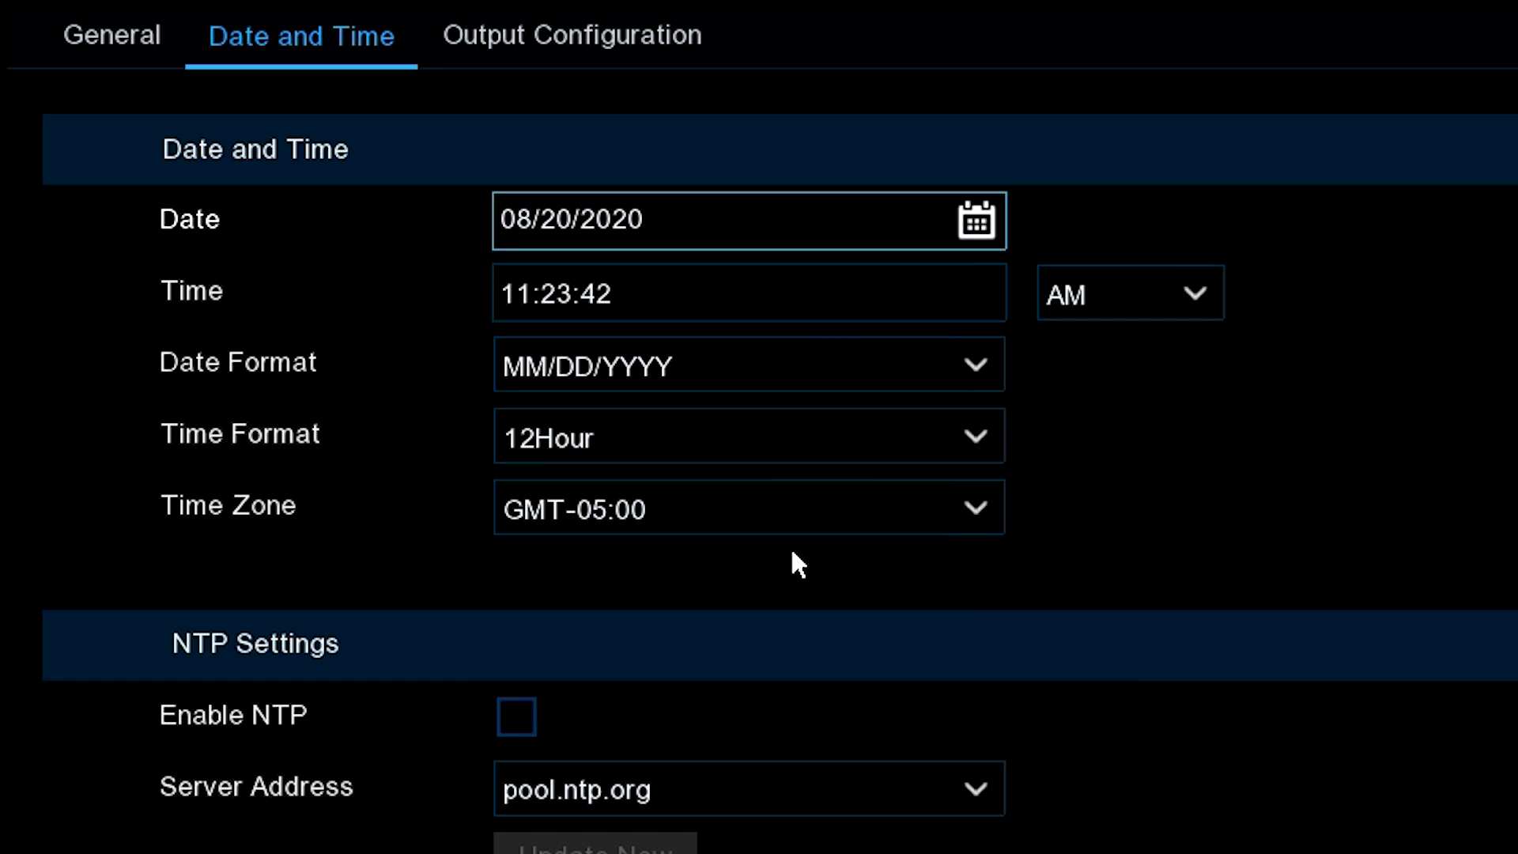
pyautogui.click(977, 223)
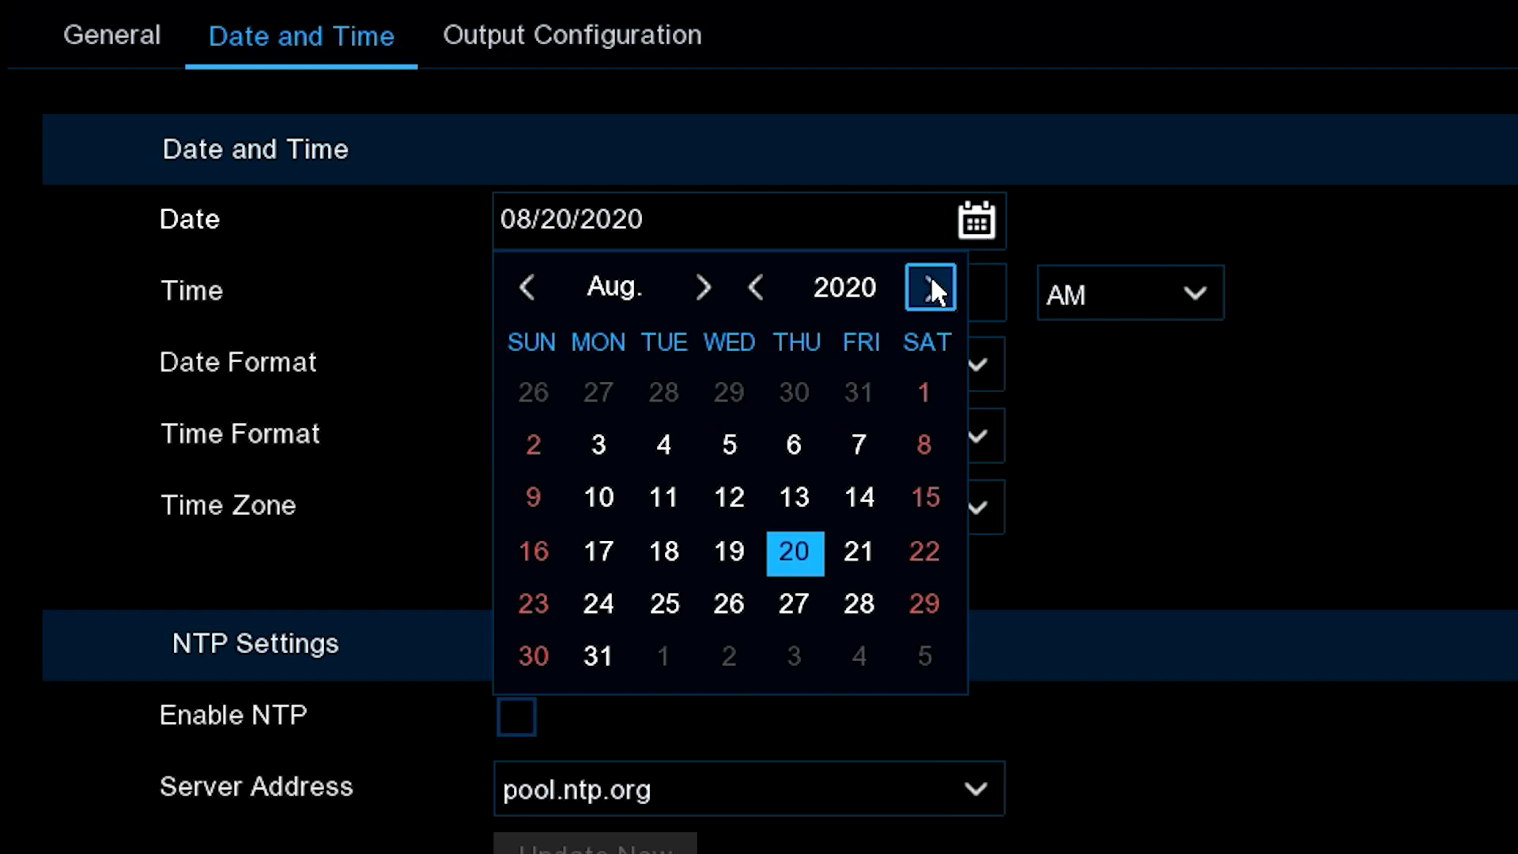
pyautogui.click(790, 597)
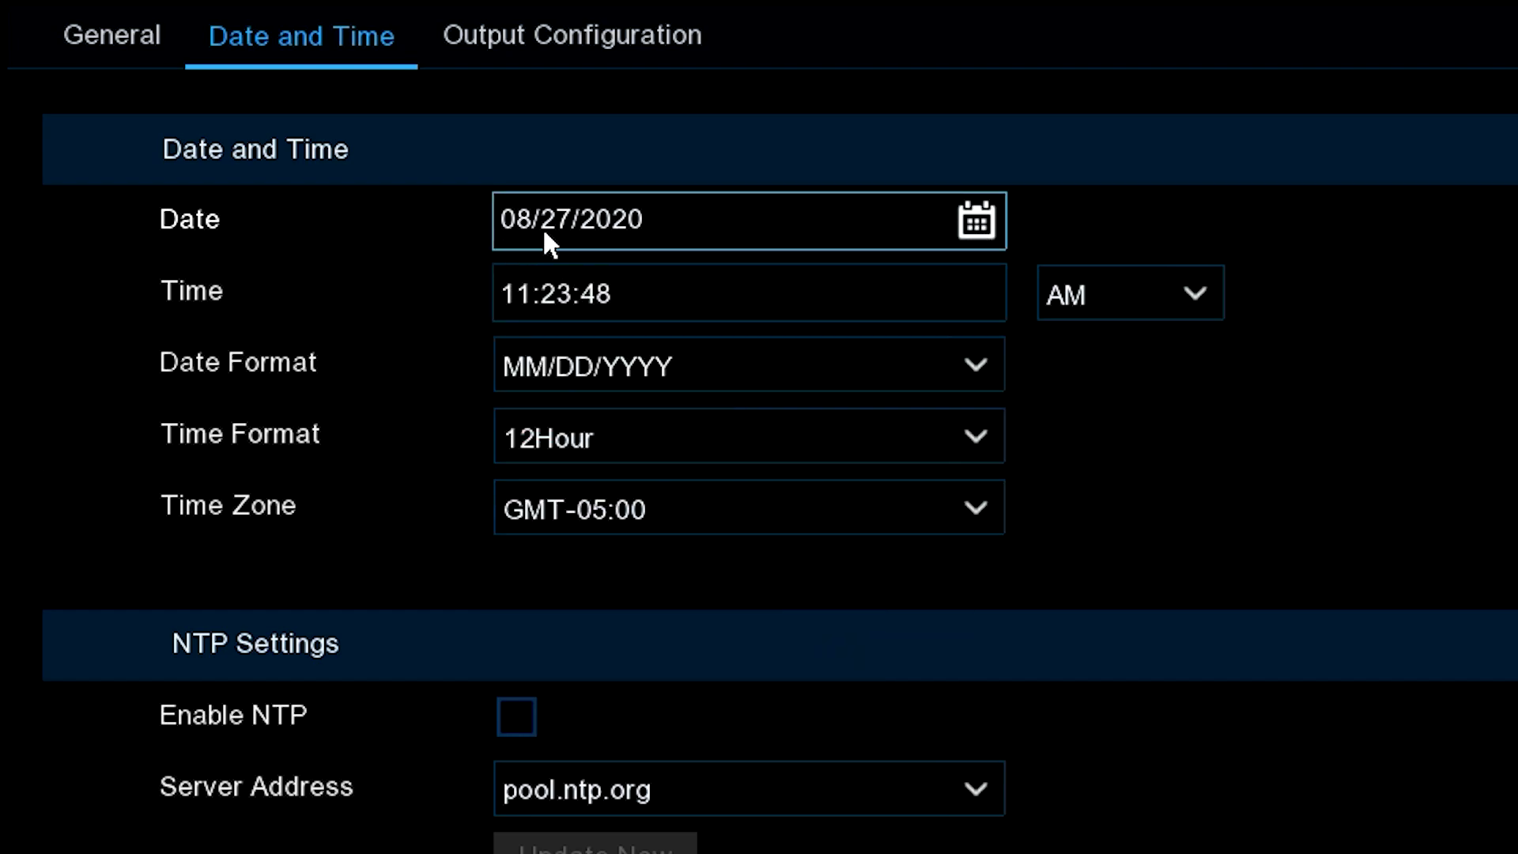
# Clear the time field, enter 09:24 on the keypad, and keep AM selected.
pyautogui.click(665, 294)
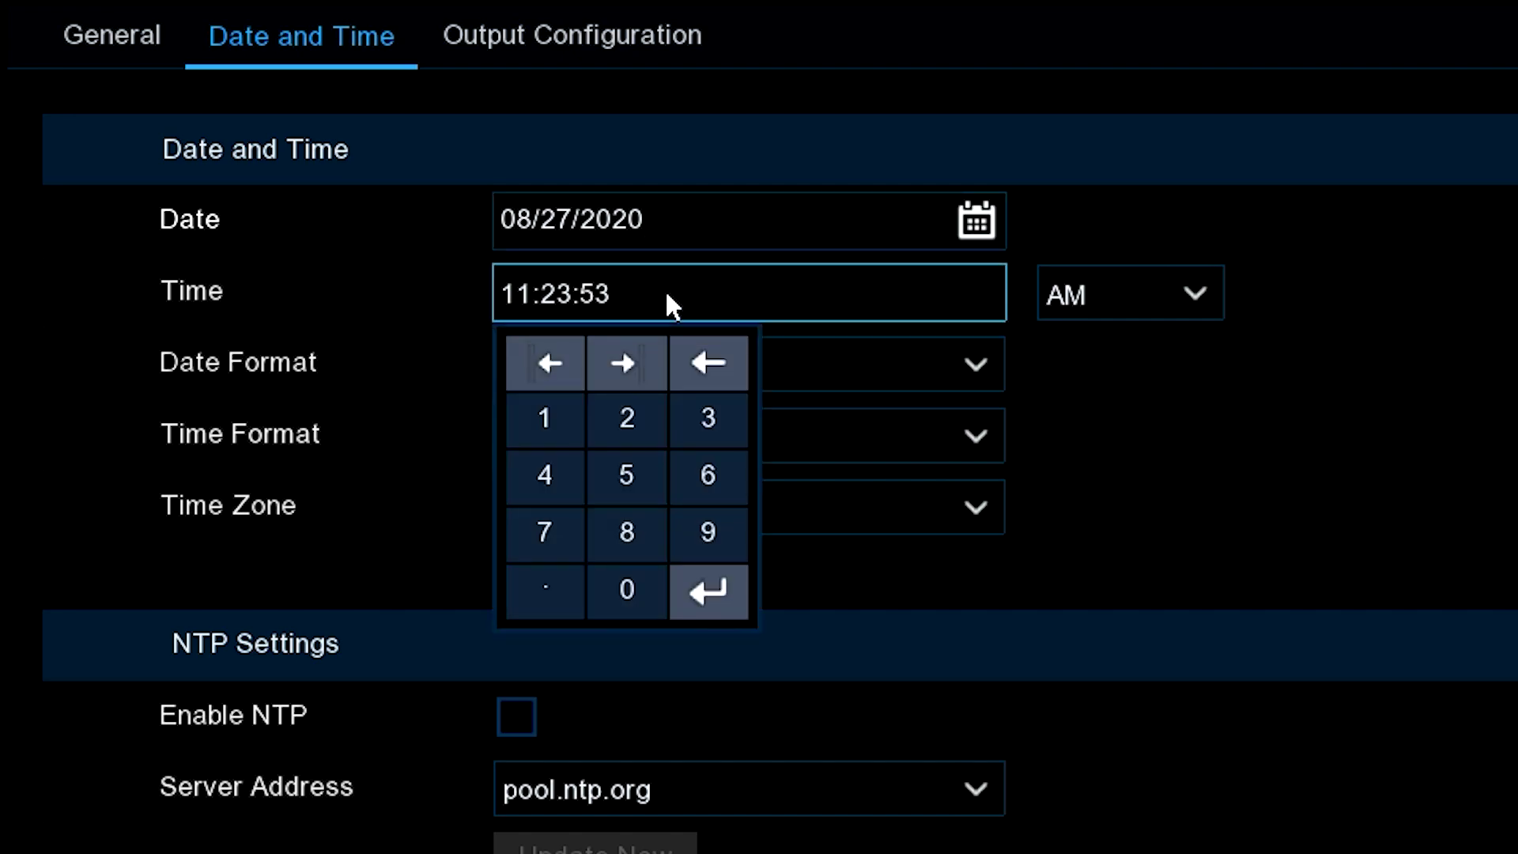
pyautogui.click(716, 362)
pyautogui.click(715, 362)
pyautogui.click(715, 362)
pyautogui.click(714, 361)
pyautogui.click(714, 360)
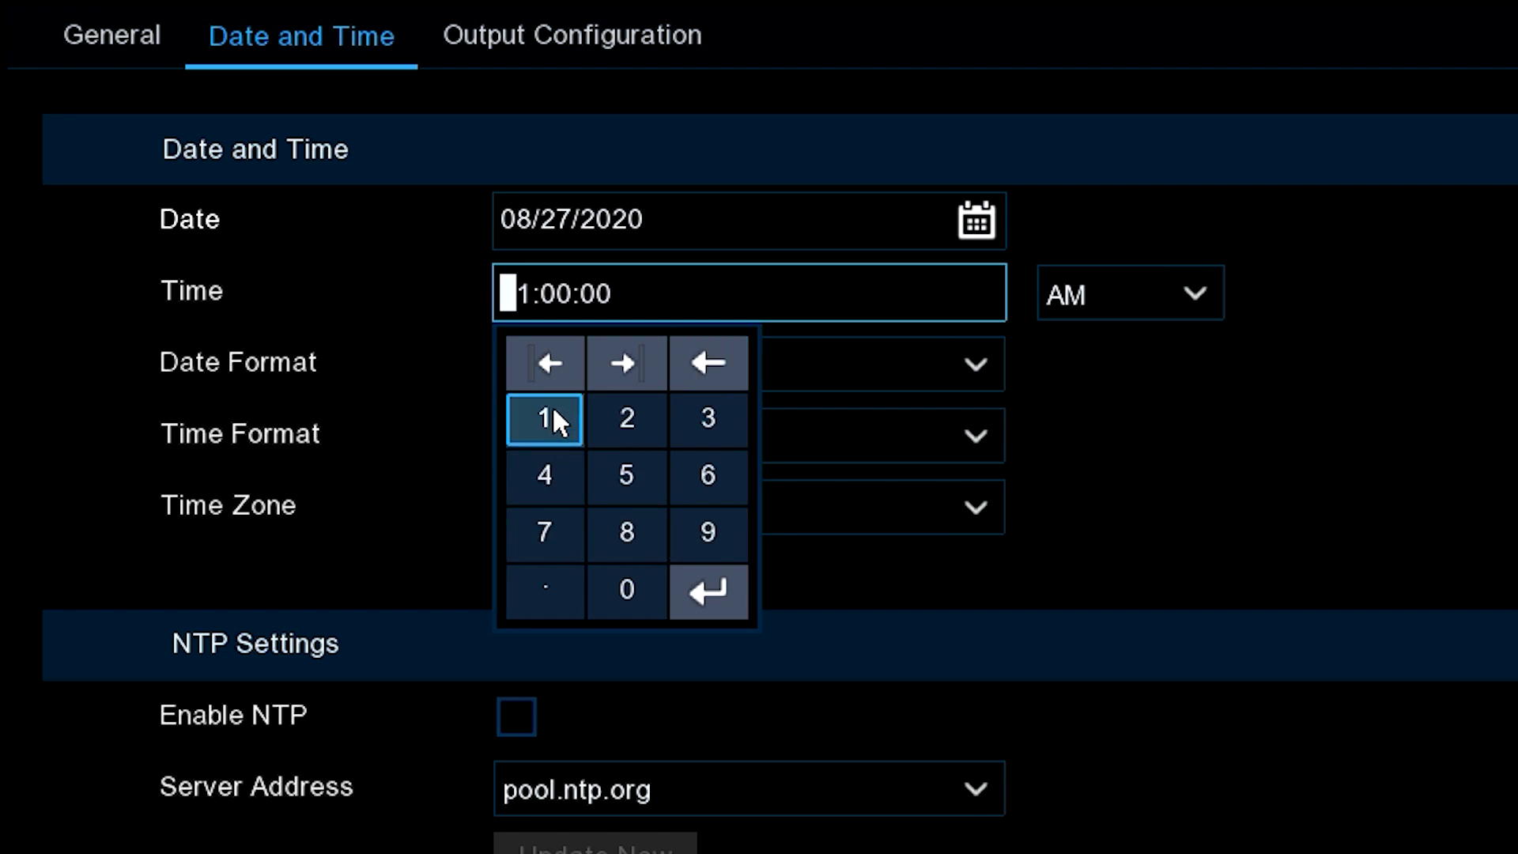
pyautogui.click(628, 585)
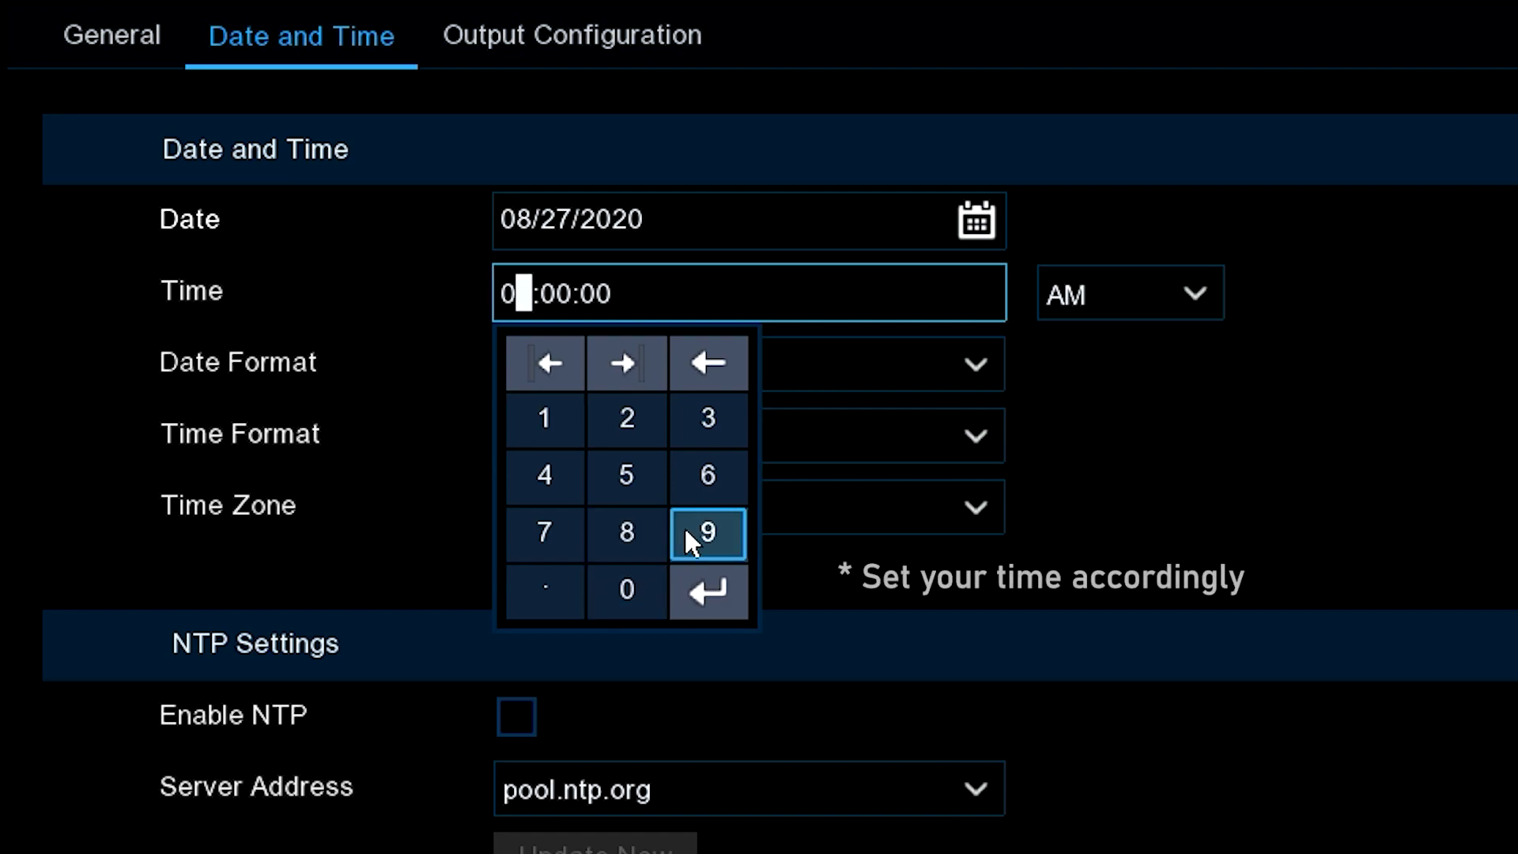
pyautogui.click(705, 532)
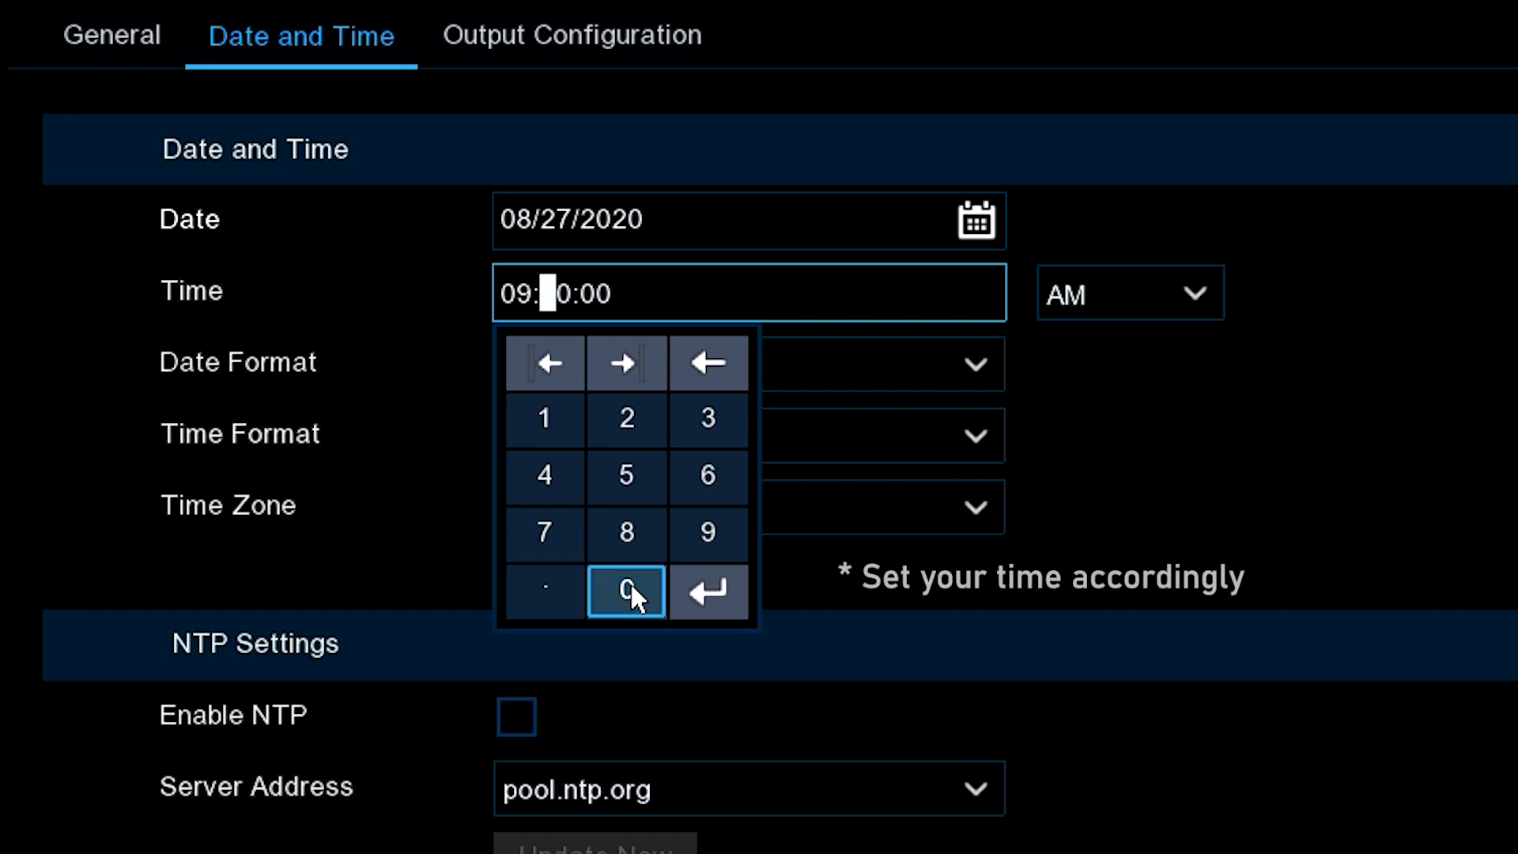
pyautogui.click(642, 419)
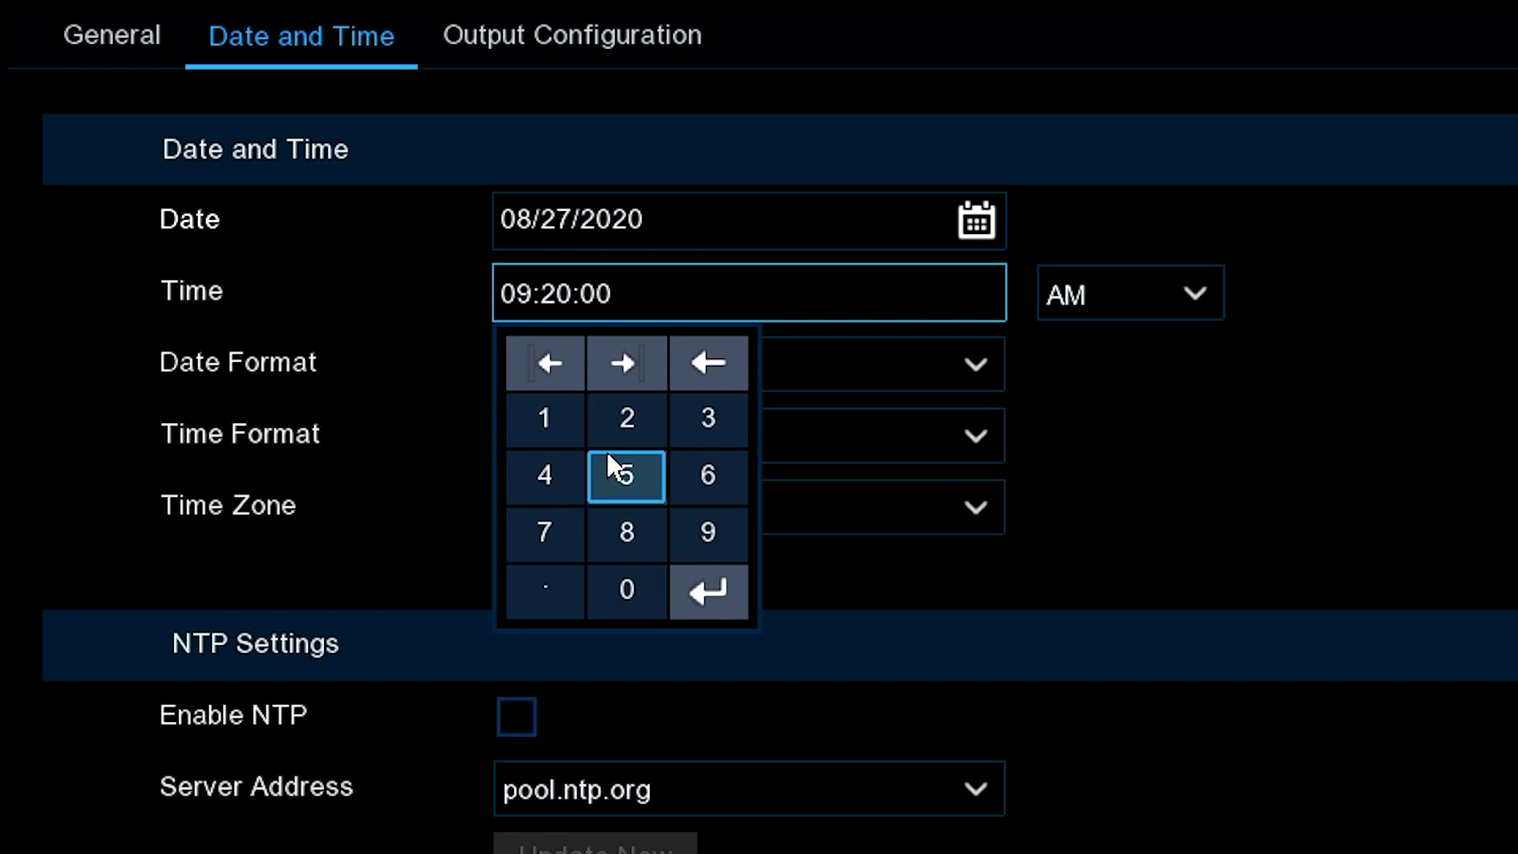
pyautogui.click(545, 475)
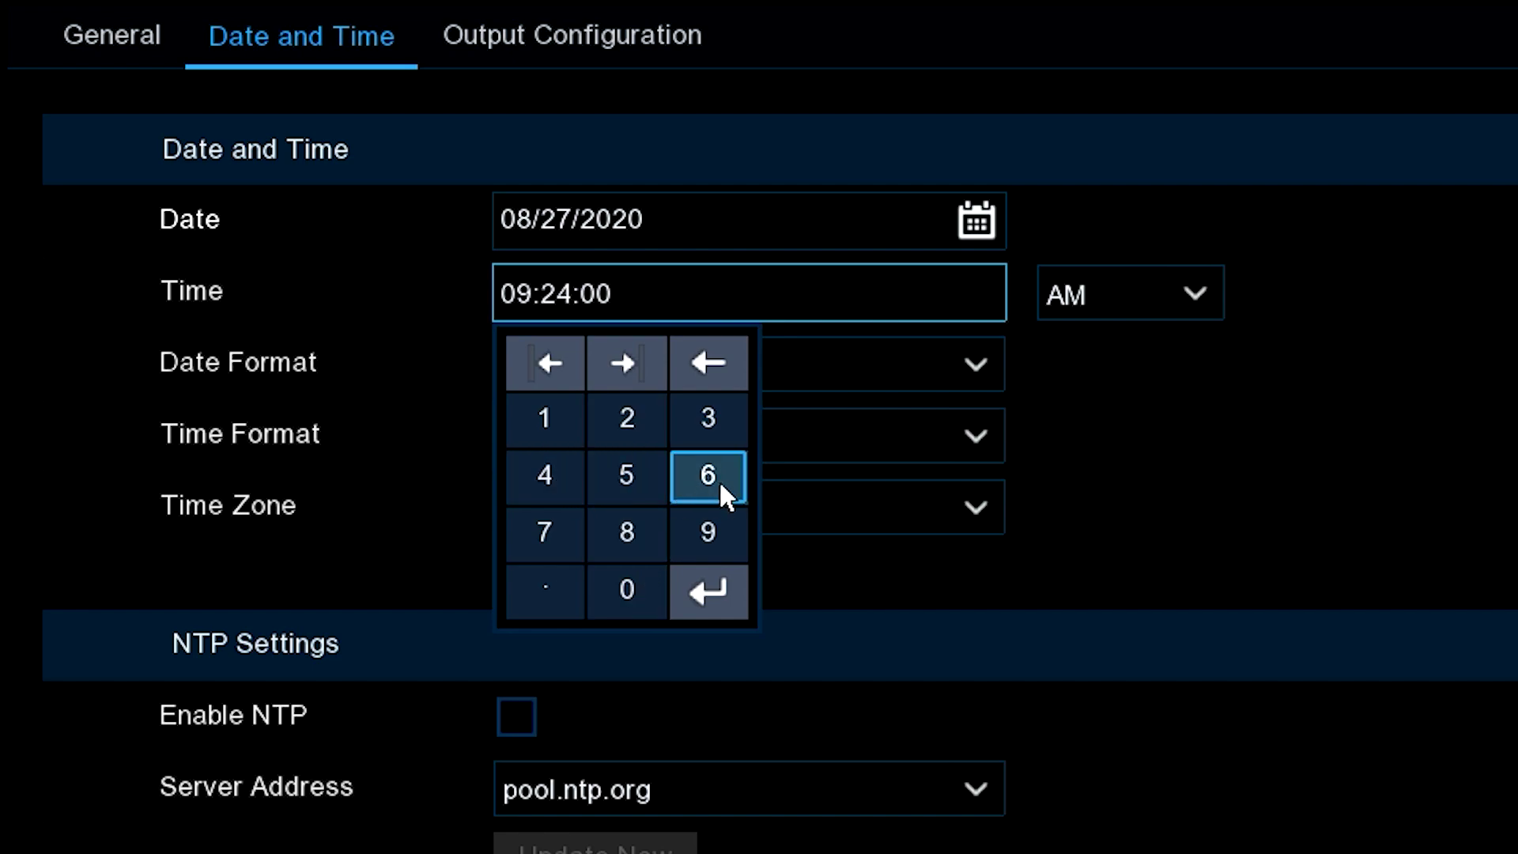
pyautogui.click(709, 591)
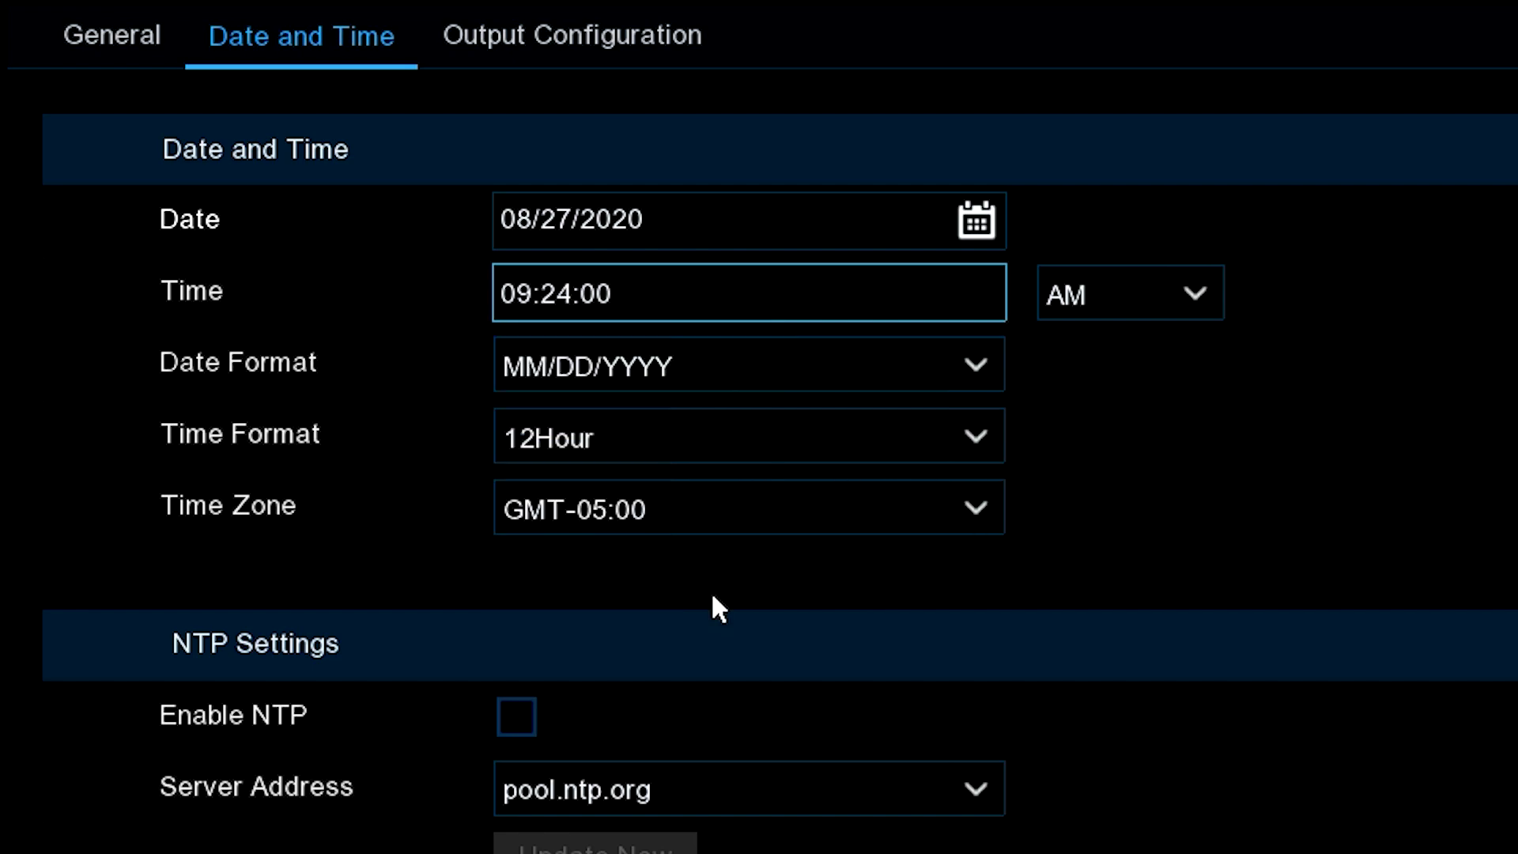
pyautogui.click(1195, 302)
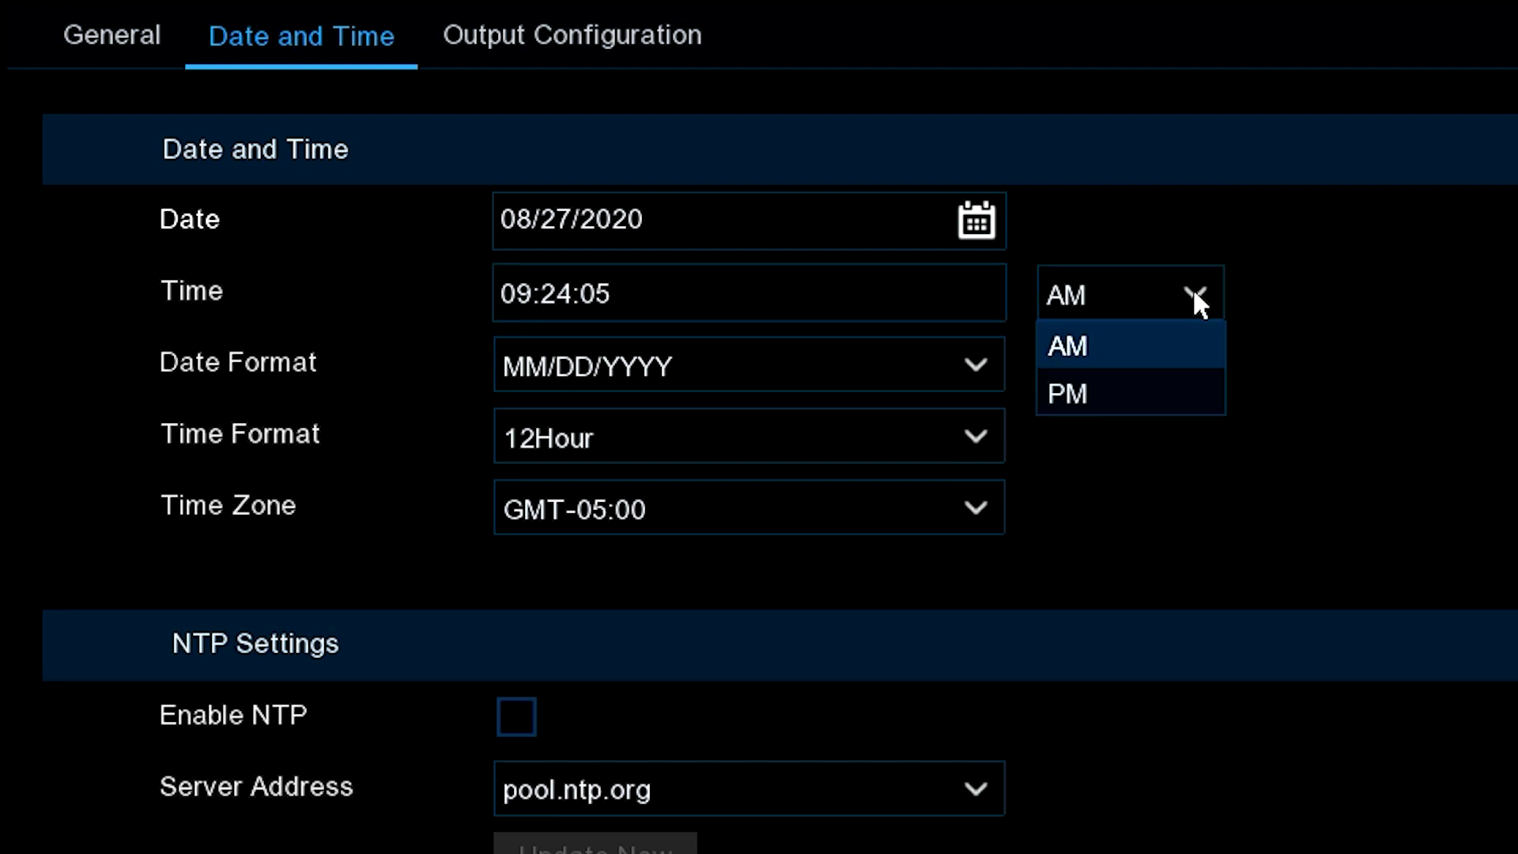
pyautogui.click(1194, 293)
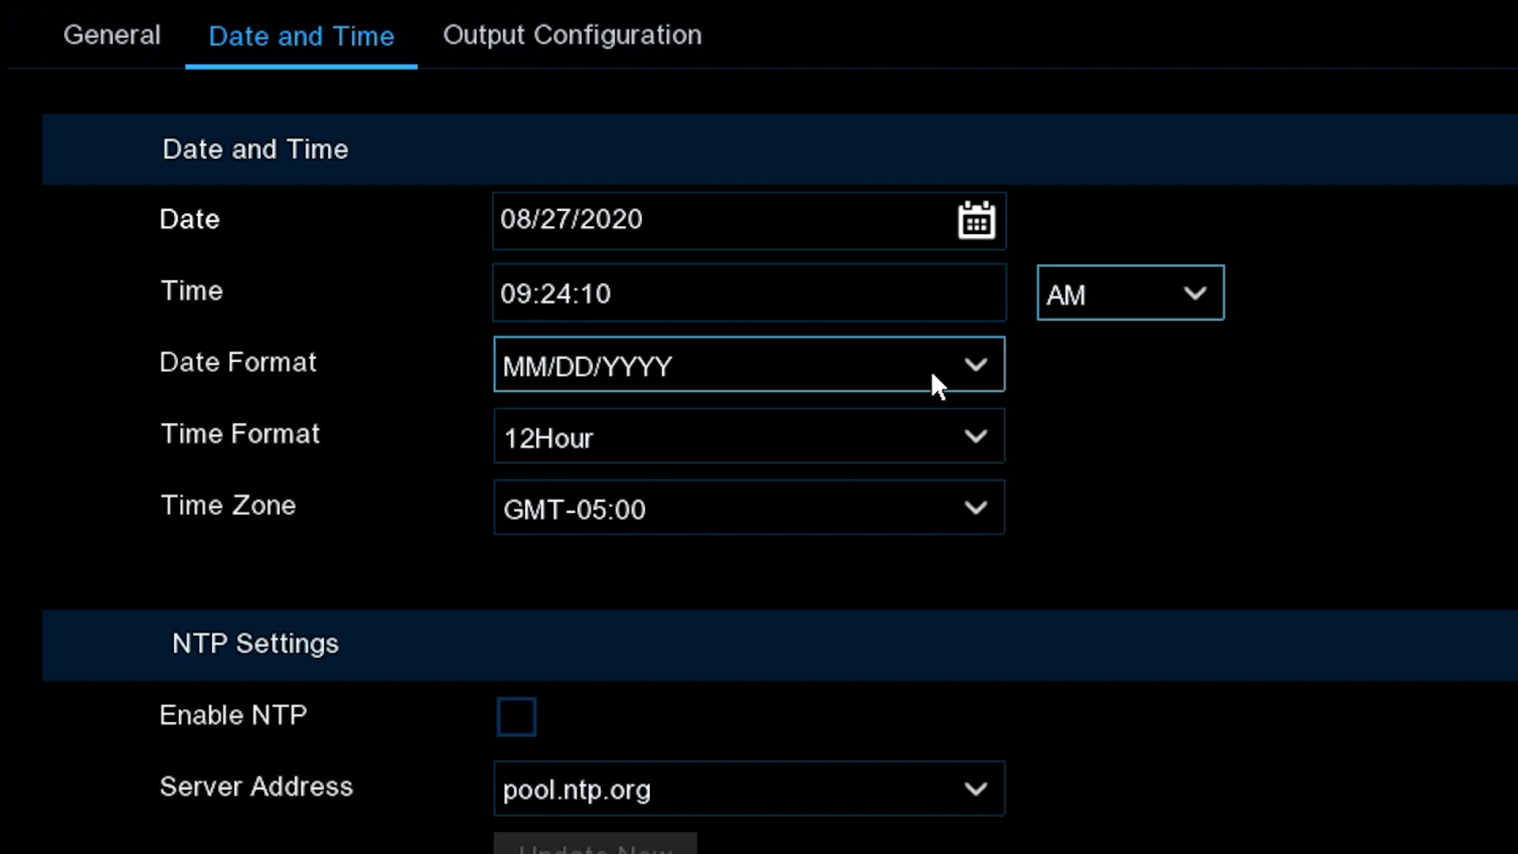
pyautogui.click(982, 366)
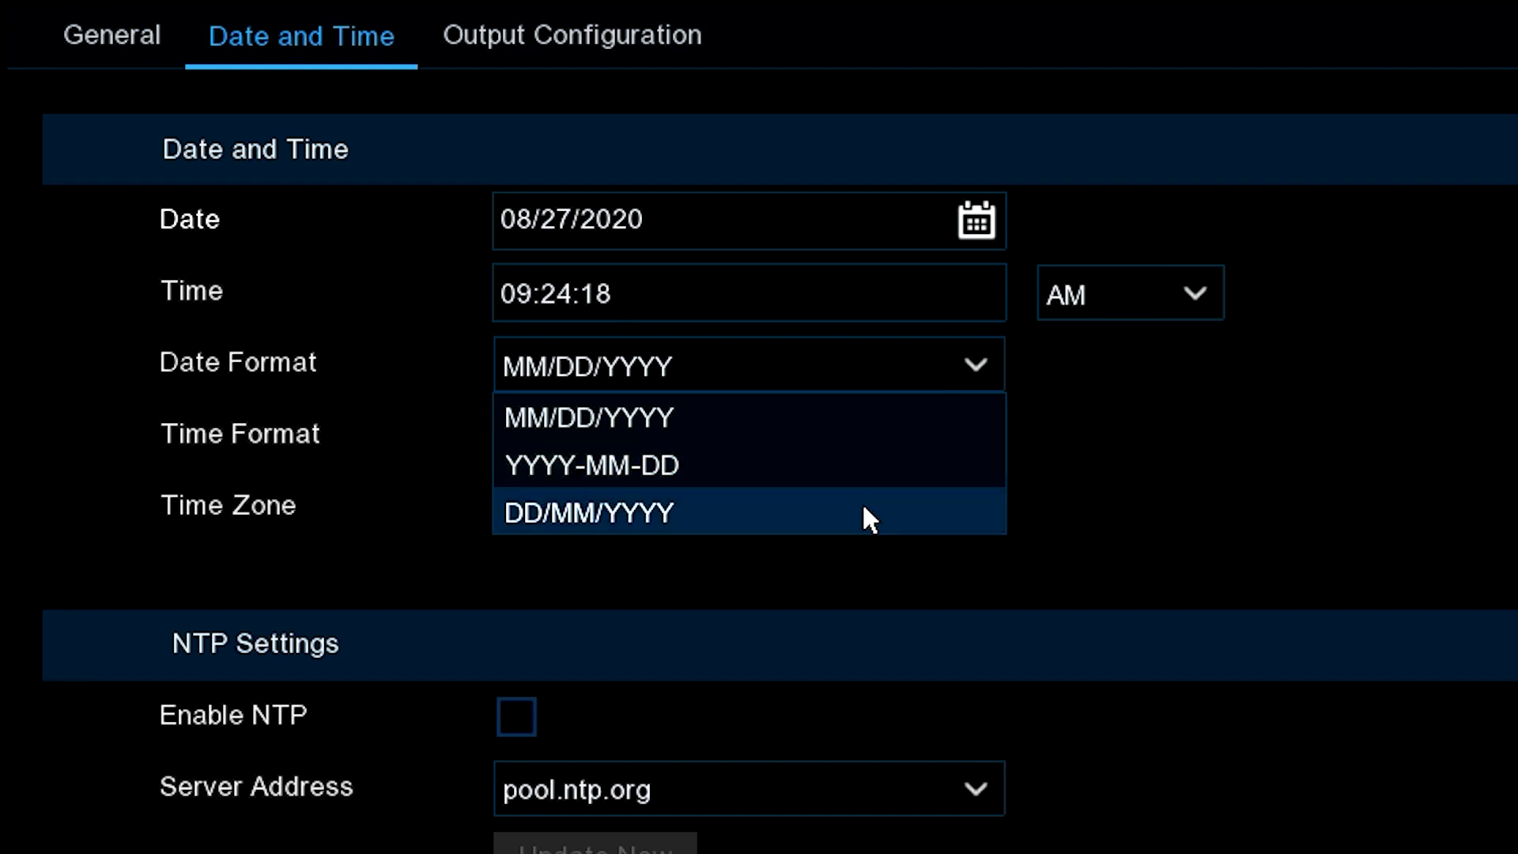
pyautogui.click(883, 419)
pyautogui.click(933, 447)
pyautogui.click(909, 484)
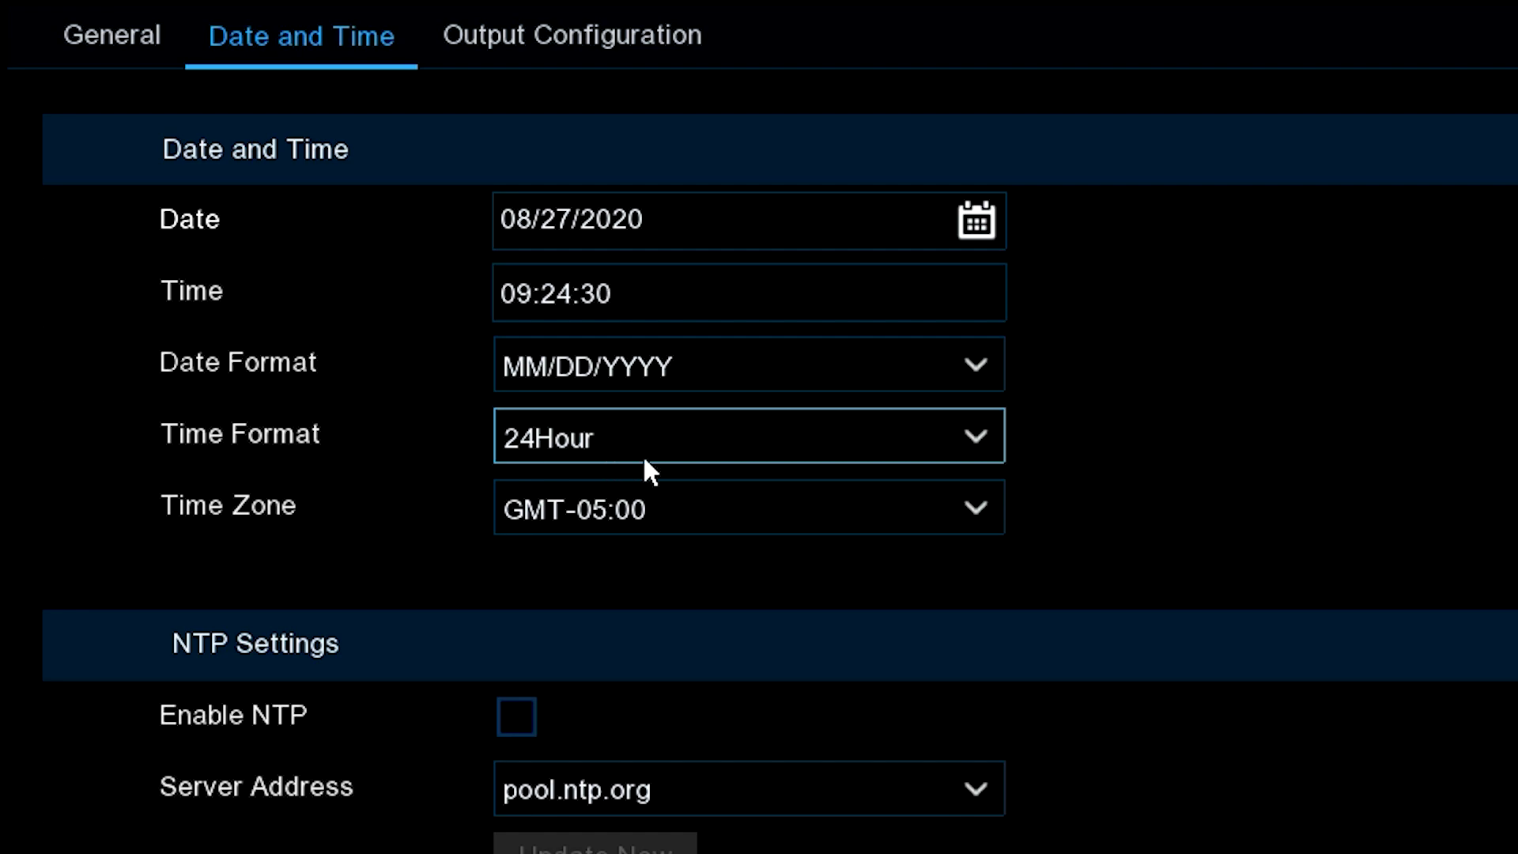
pyautogui.click(971, 433)
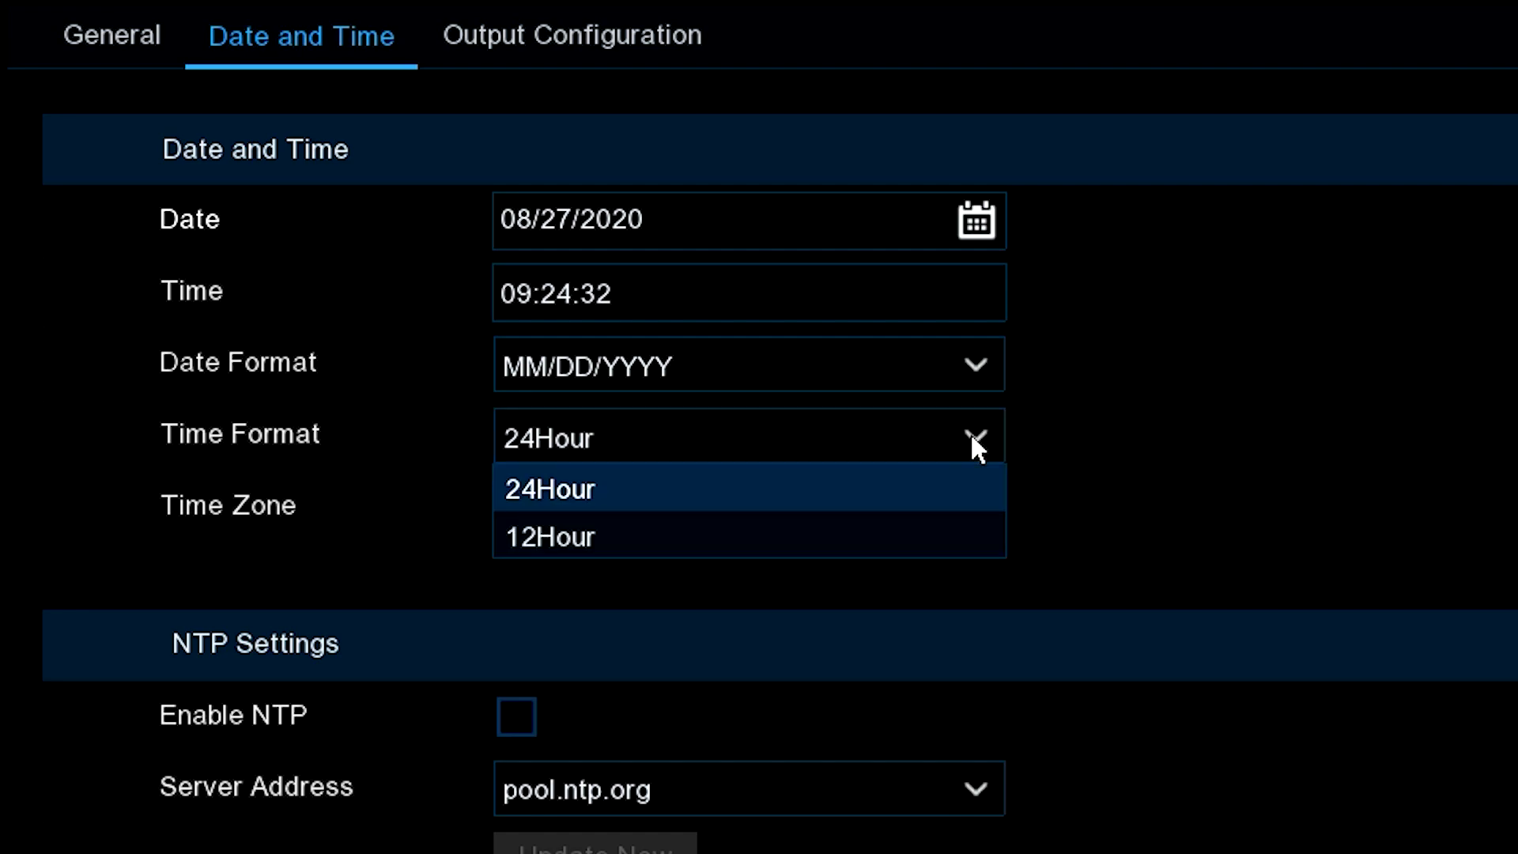
pyautogui.click(883, 534)
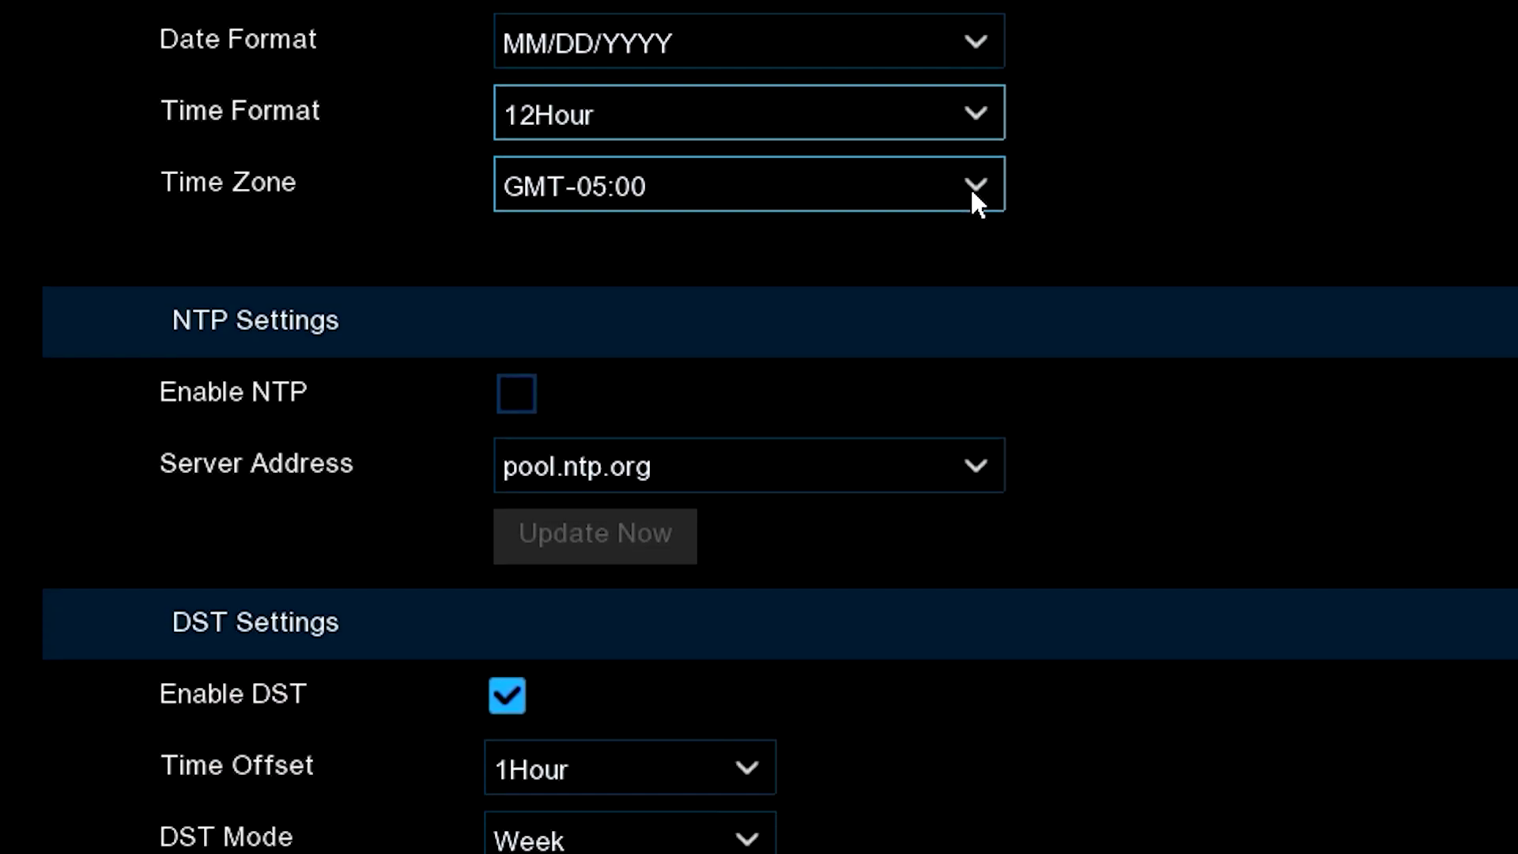
# Choose GMT-07:00 (Mountain) from the Time Zone list.
pyautogui.click(973, 188)
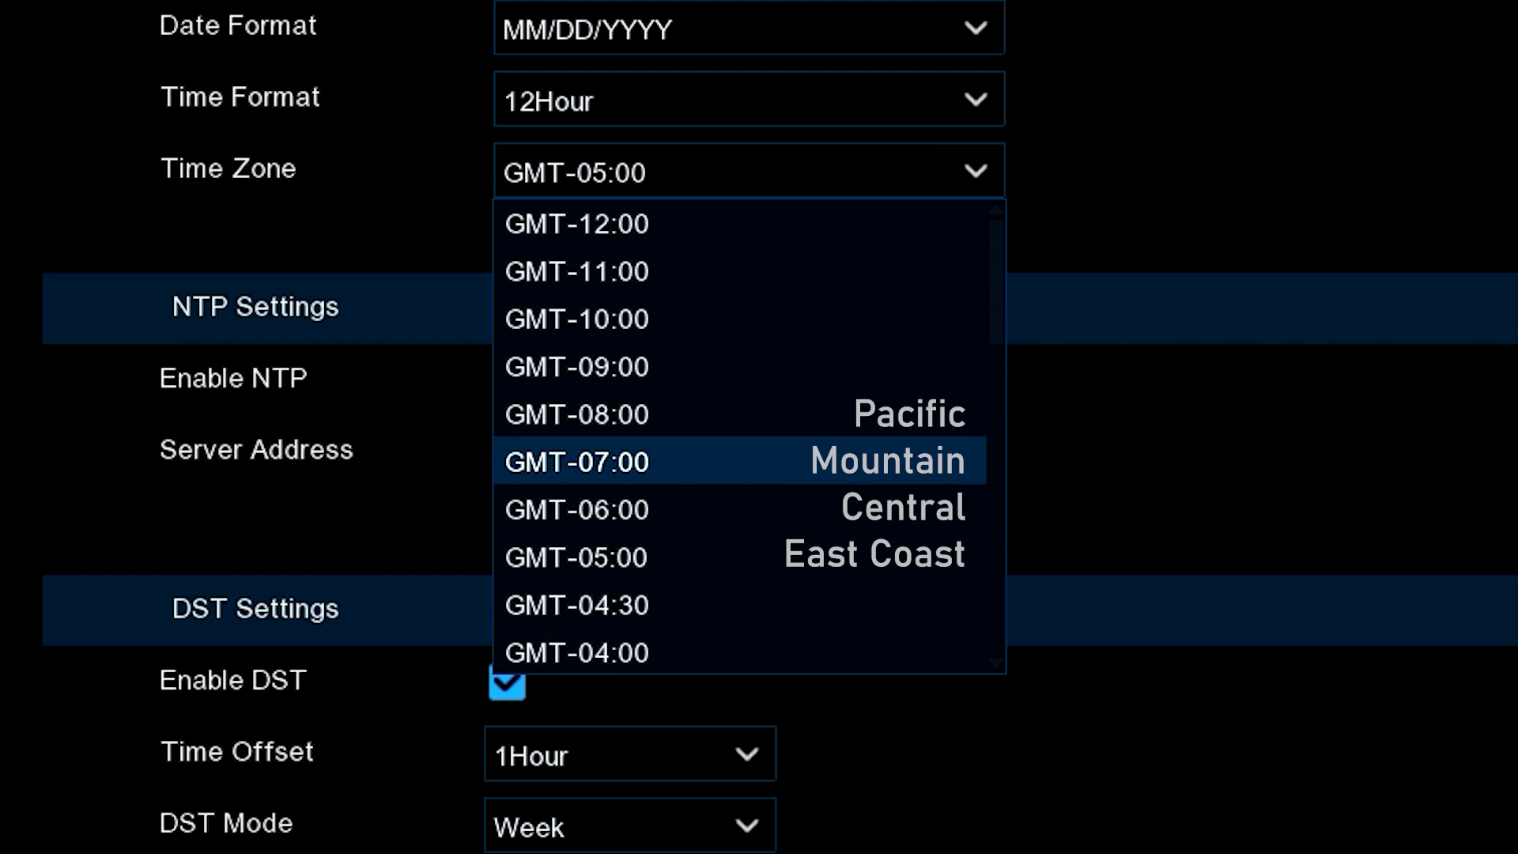
pyautogui.click(721, 467)
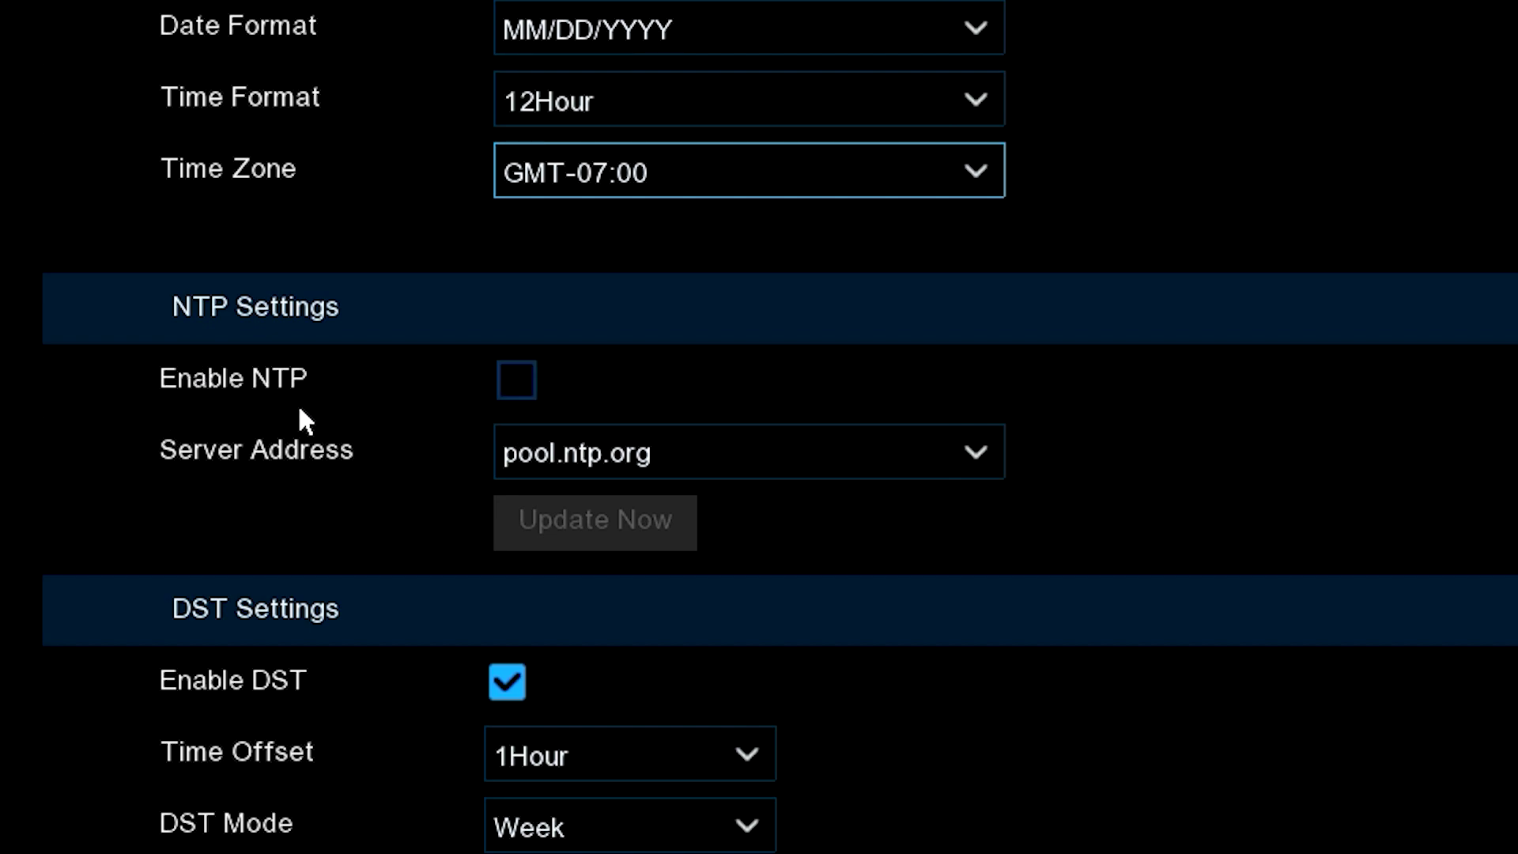
pyautogui.click(520, 378)
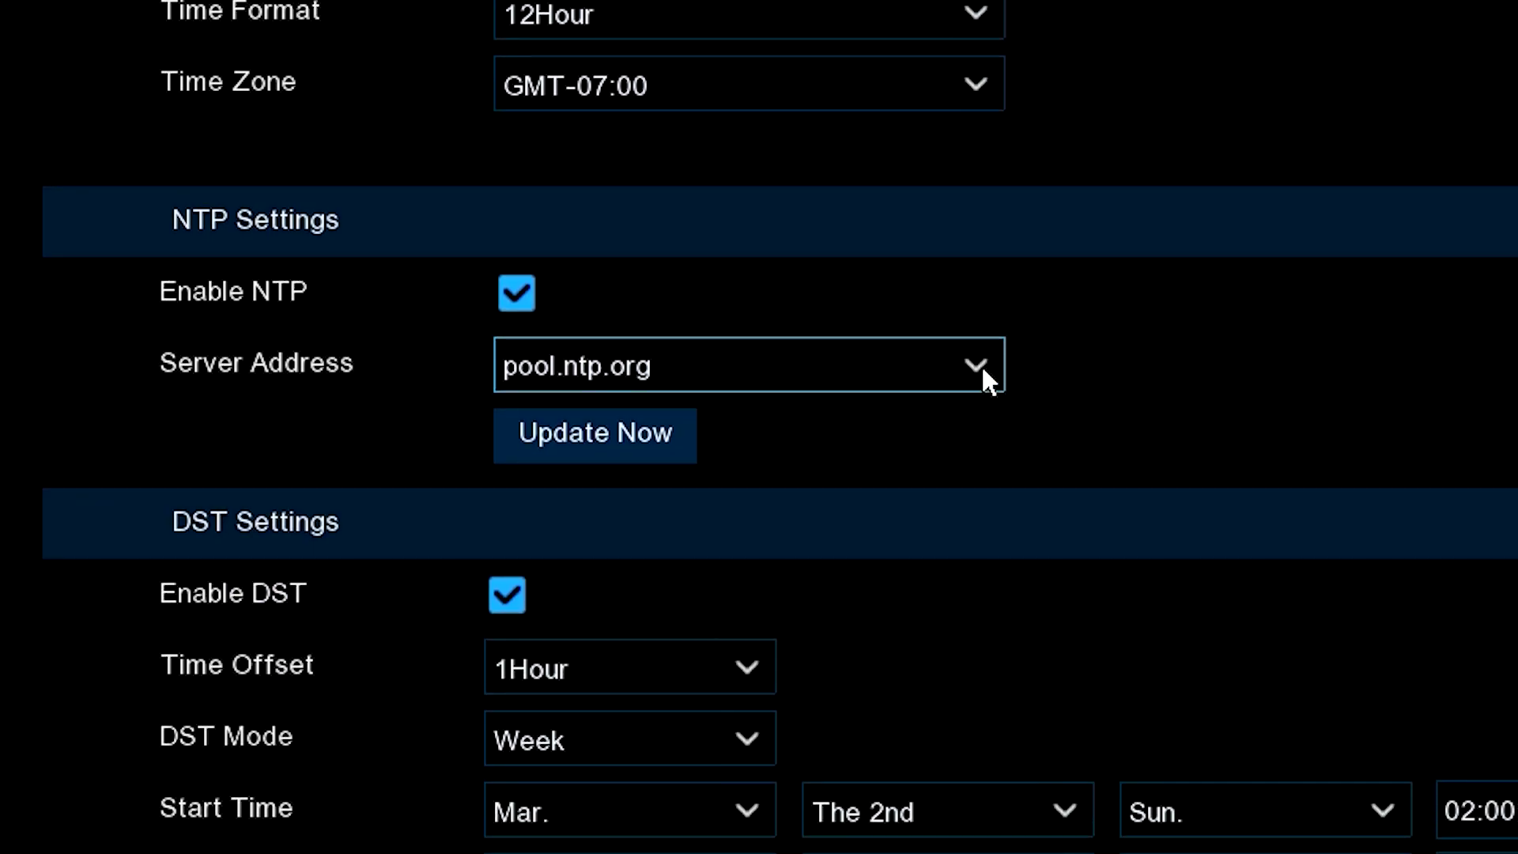
pyautogui.click(981, 369)
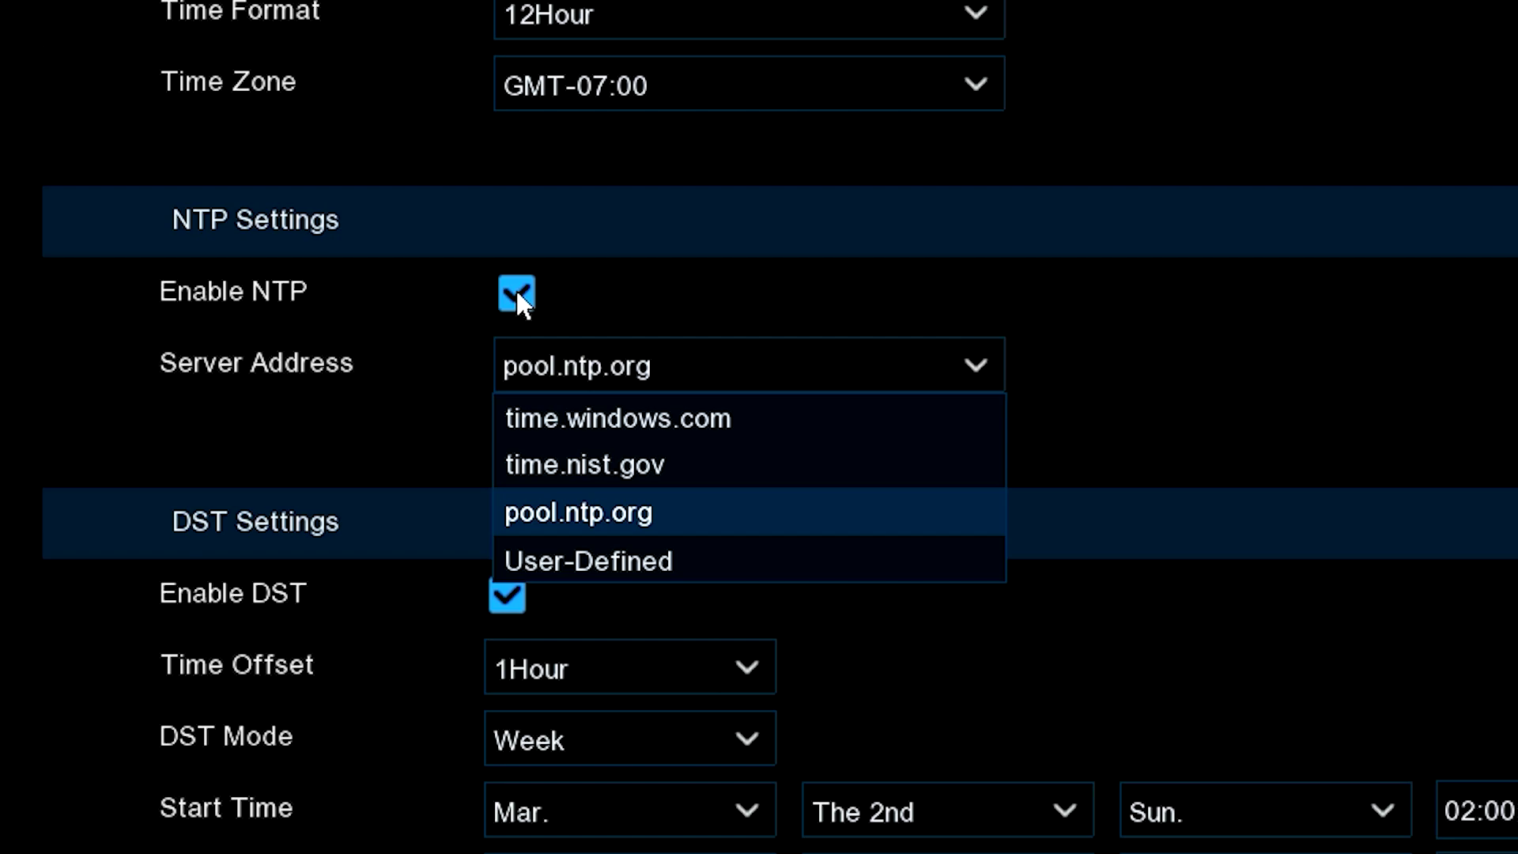
pyautogui.click(615, 295)
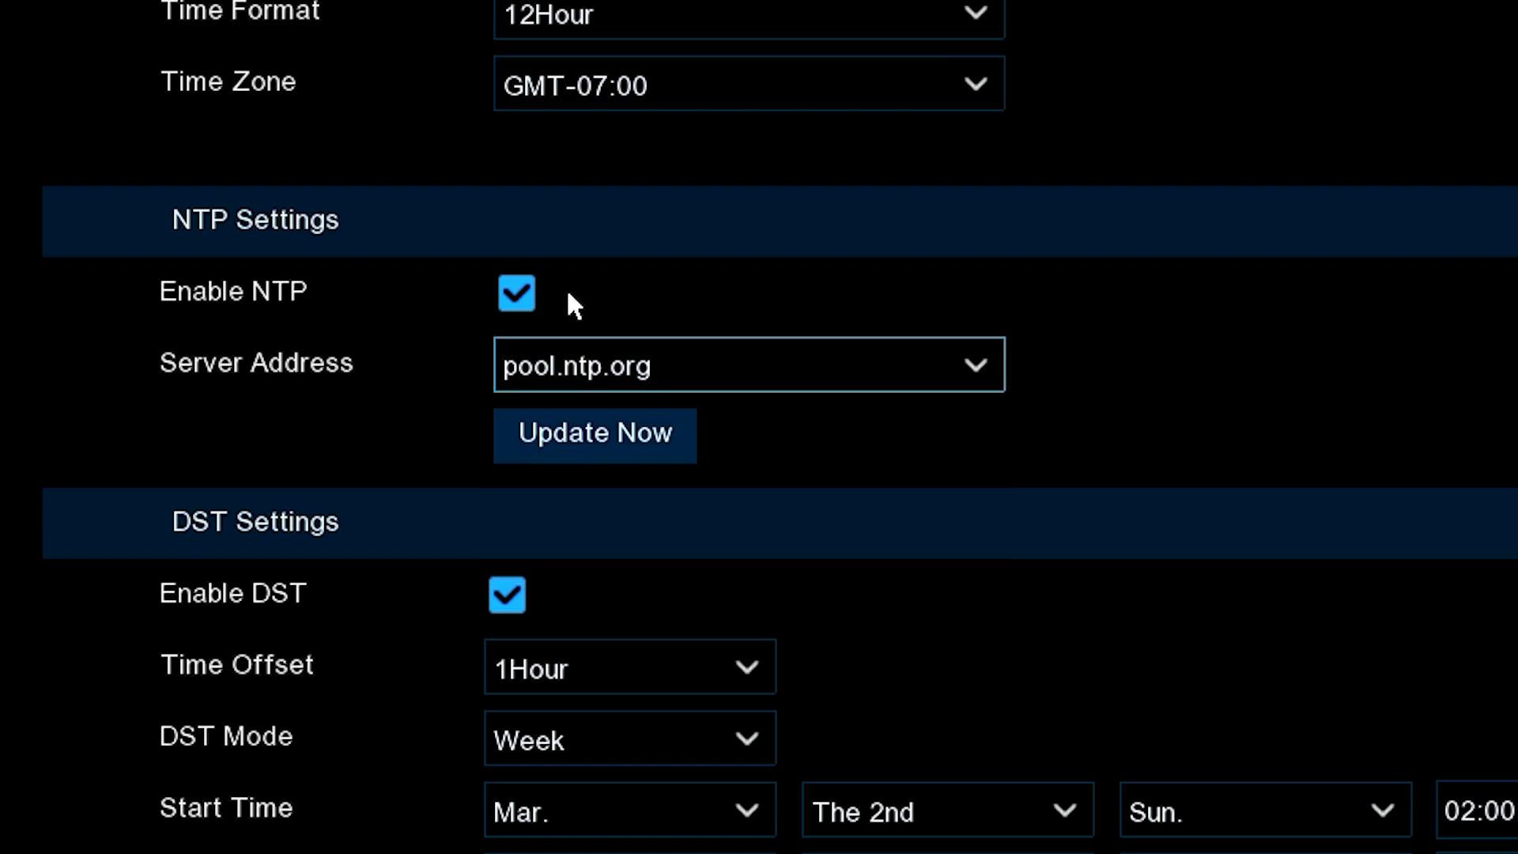
pyautogui.click(518, 294)
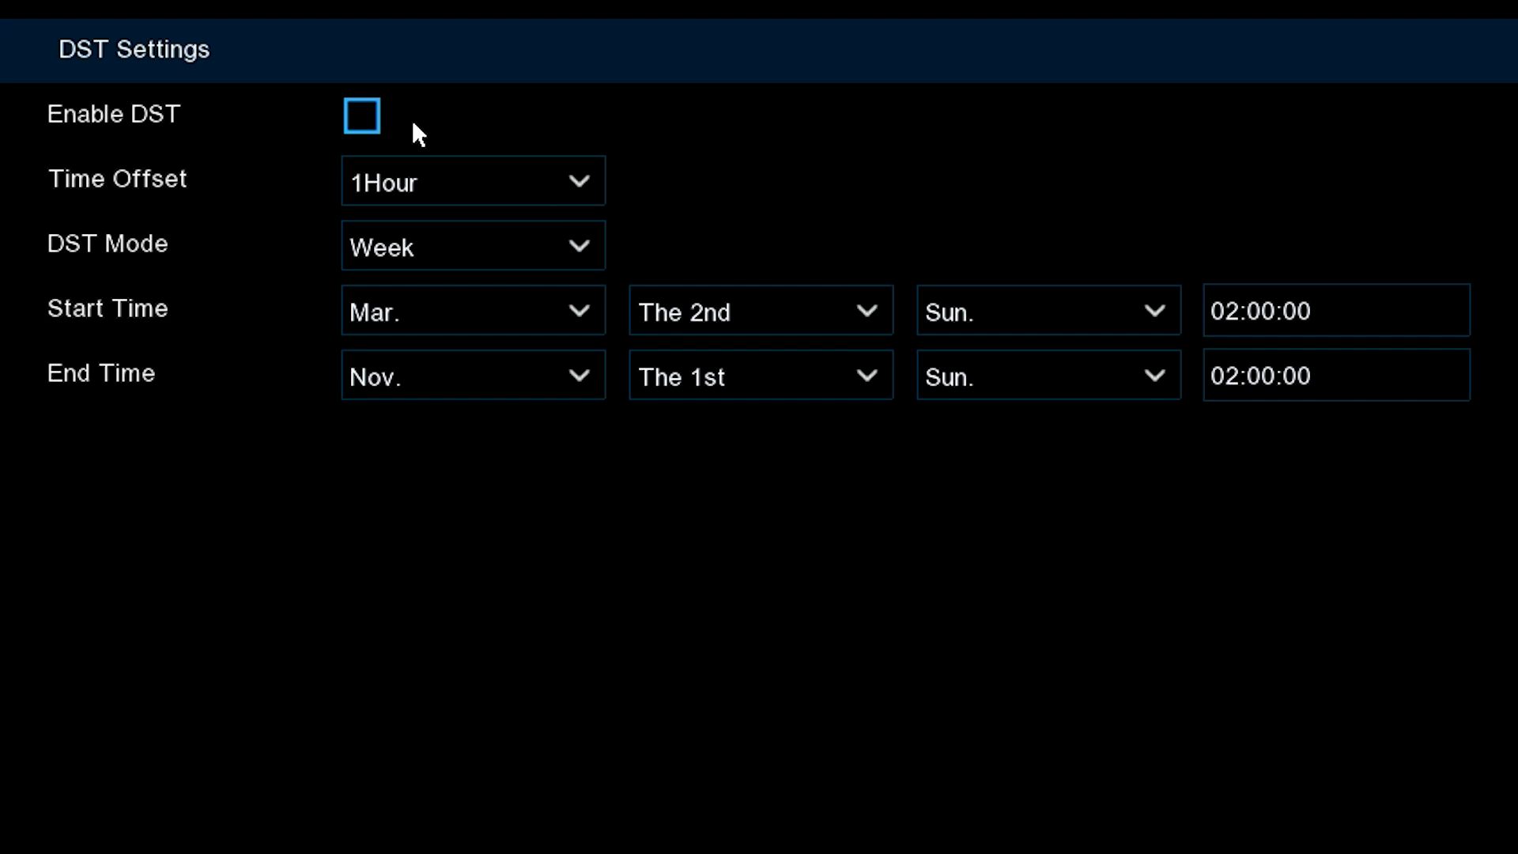
pyautogui.click(364, 125)
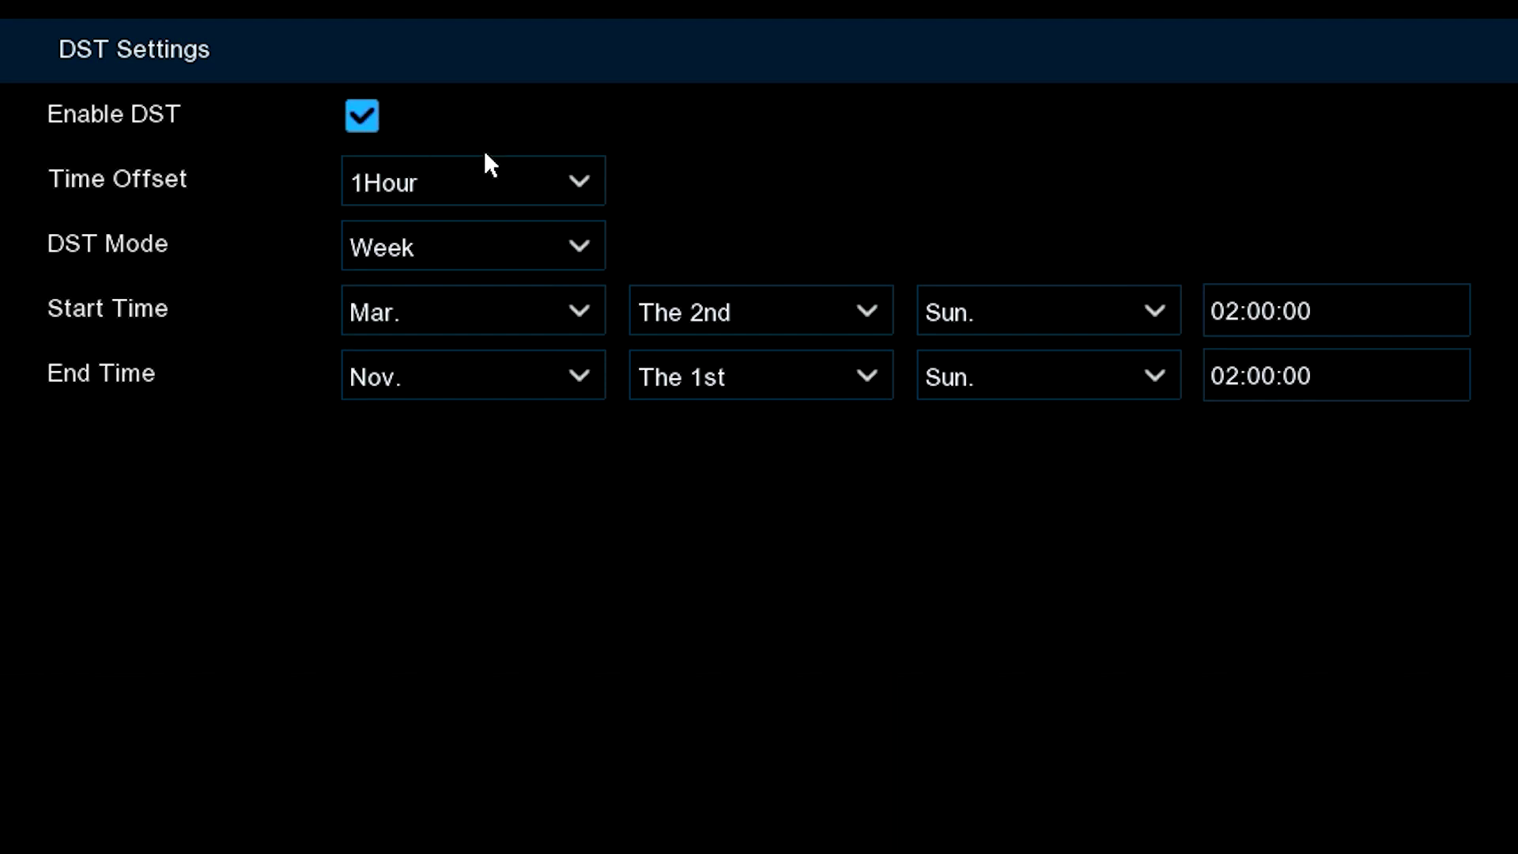
pyautogui.click(579, 190)
pyautogui.click(560, 228)
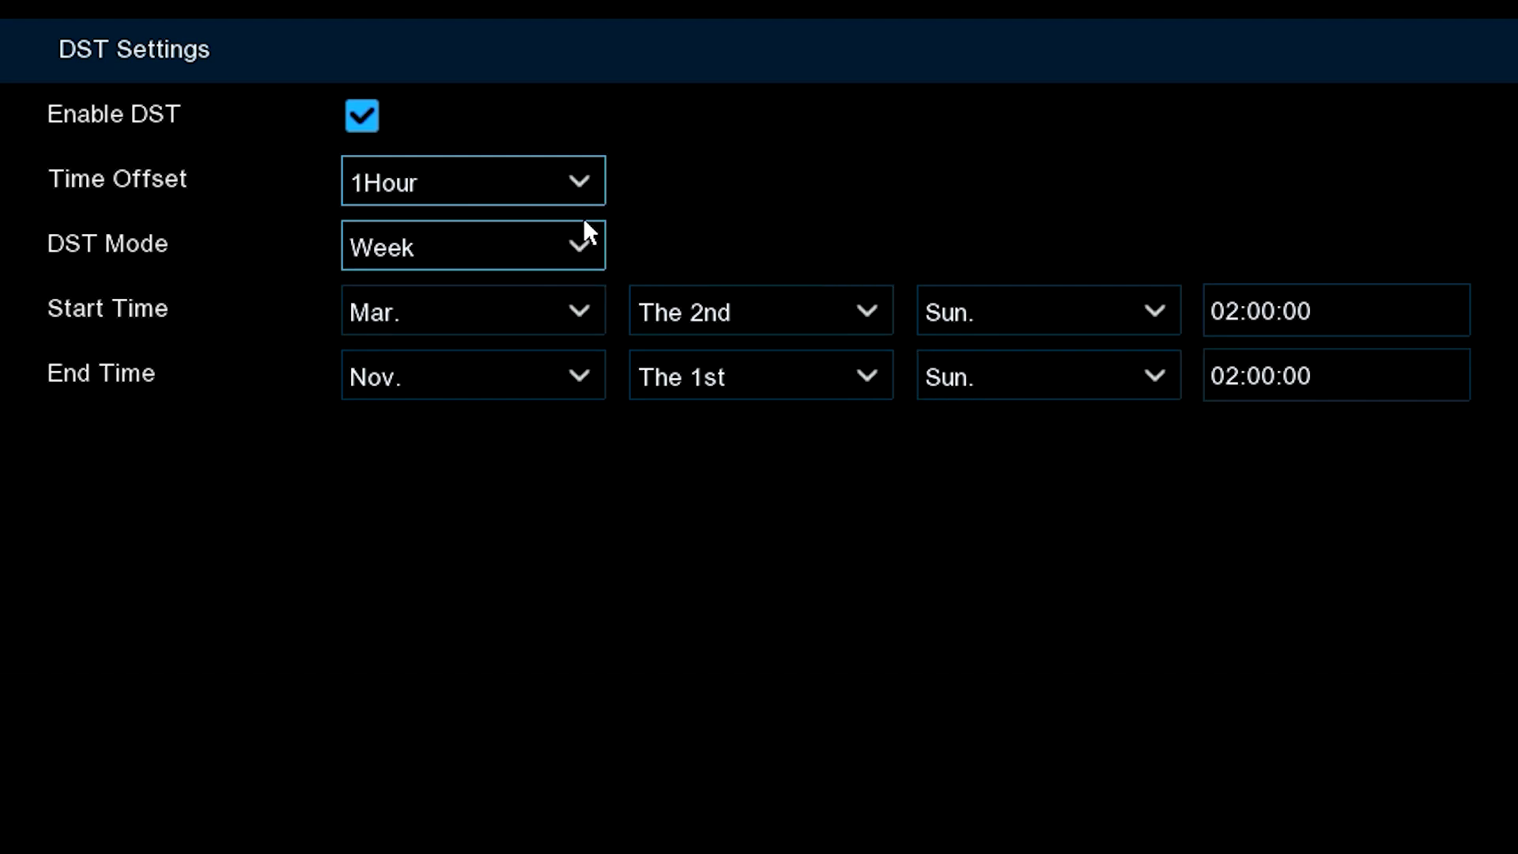
# Switch DST Mode to Date and set the start date to 03/08/2020.
pyautogui.click(589, 249)
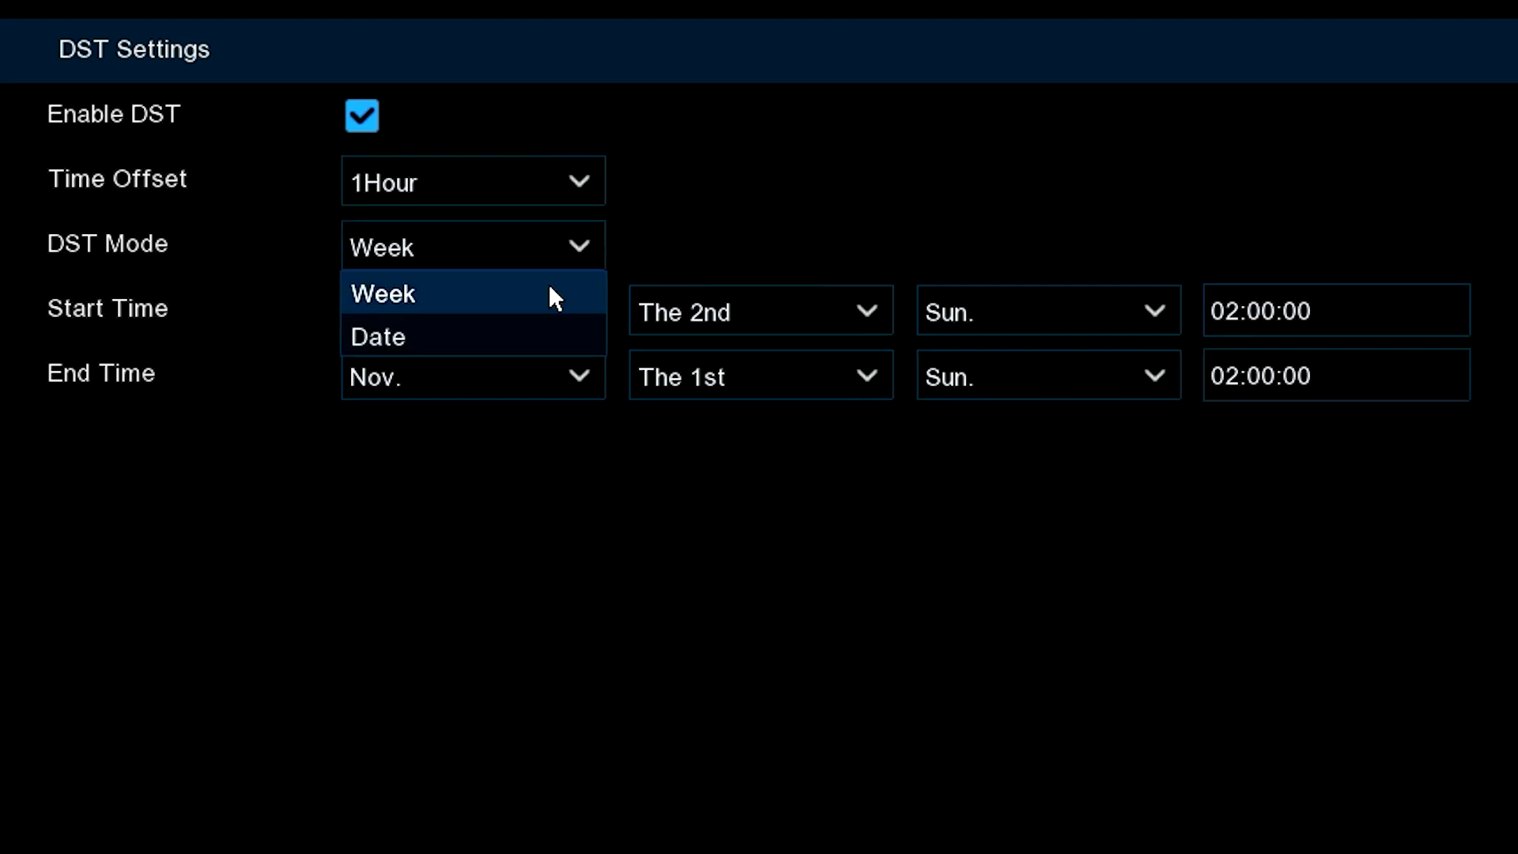
pyautogui.click(501, 336)
pyautogui.click(580, 310)
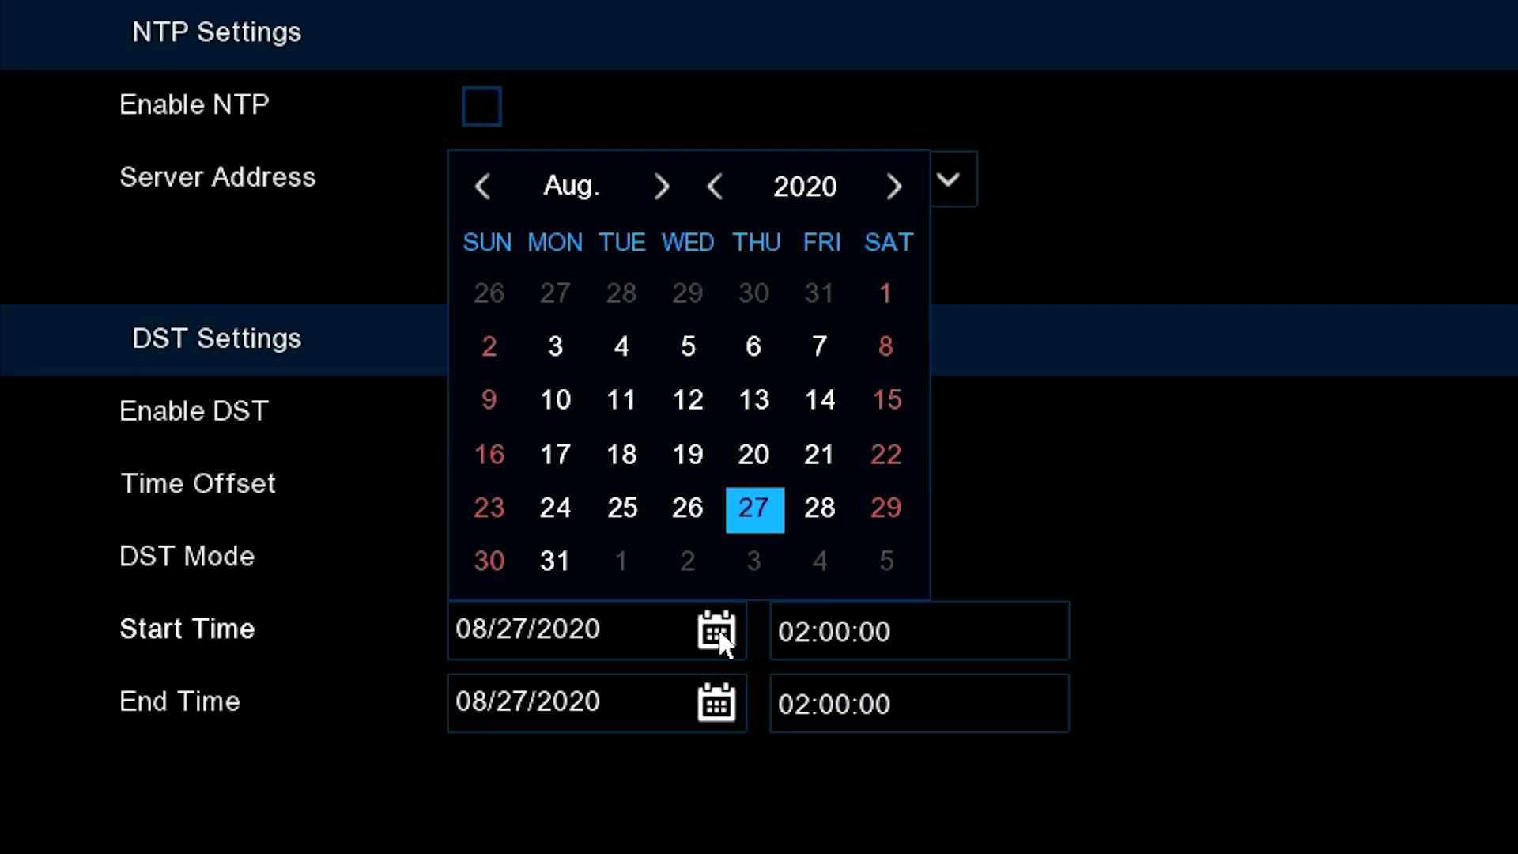
pyautogui.click(481, 197)
pyautogui.click(481, 197)
pyautogui.click(480, 197)
pyautogui.click(481, 198)
pyautogui.click(480, 190)
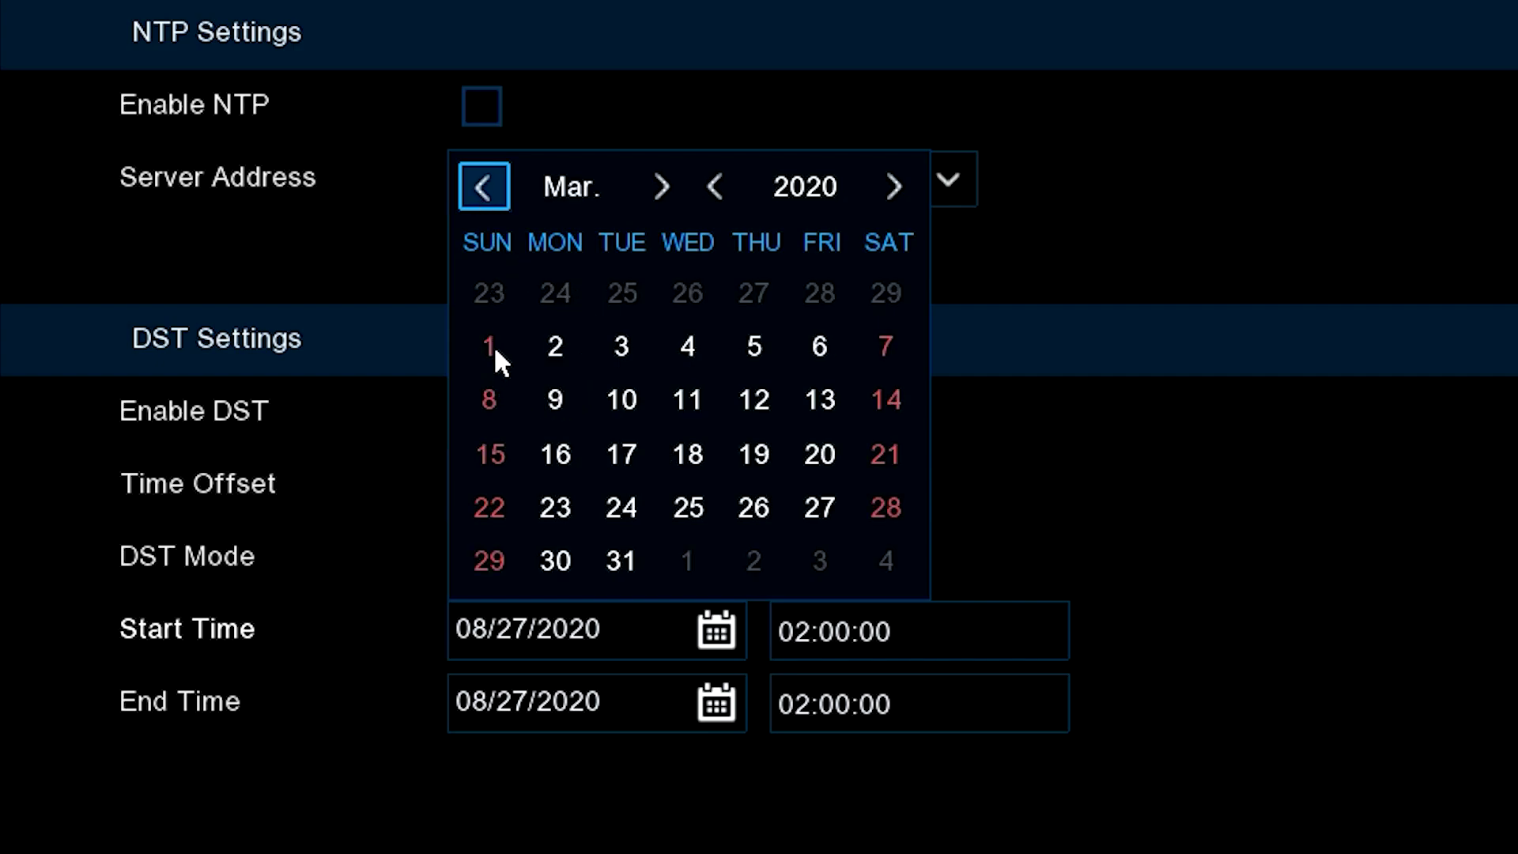
pyautogui.click(485, 400)
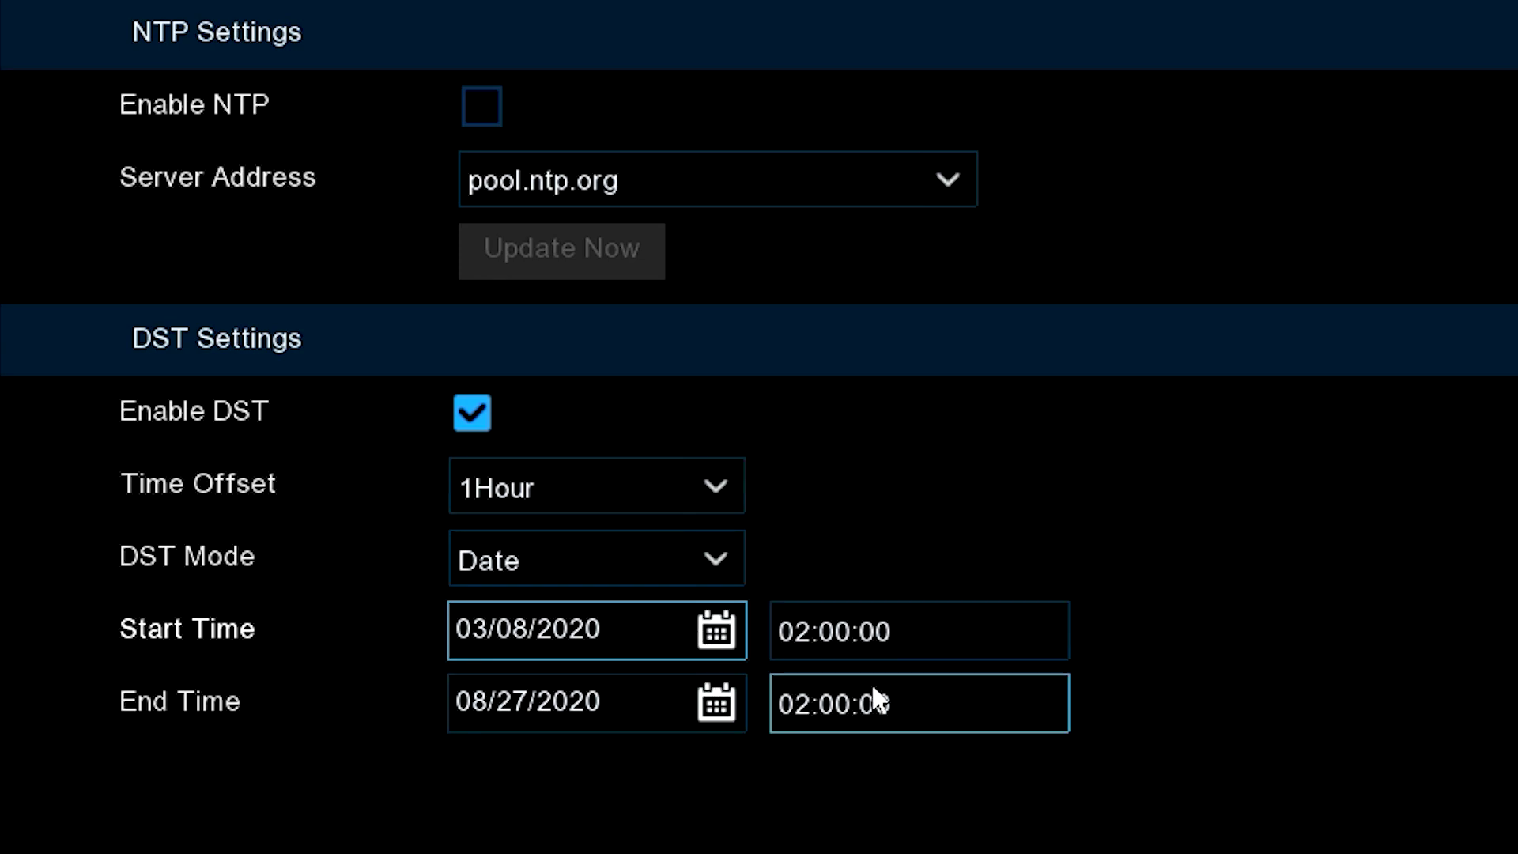
# Set the DST end date to 11/01/2020 in the calendar.
pyautogui.click(717, 703)
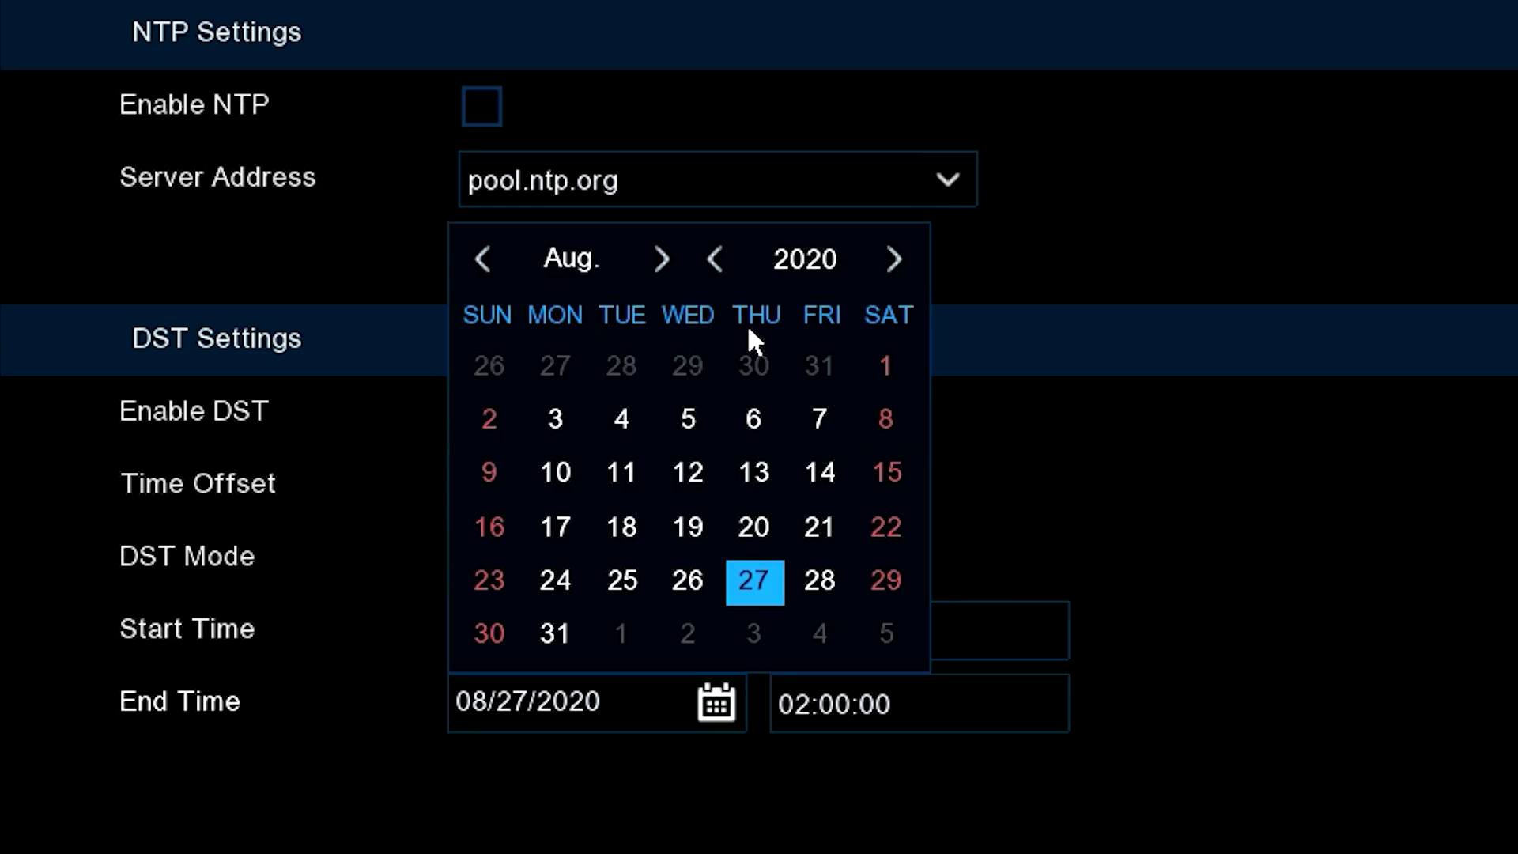
pyautogui.click(651, 265)
pyautogui.click(651, 264)
pyautogui.click(660, 259)
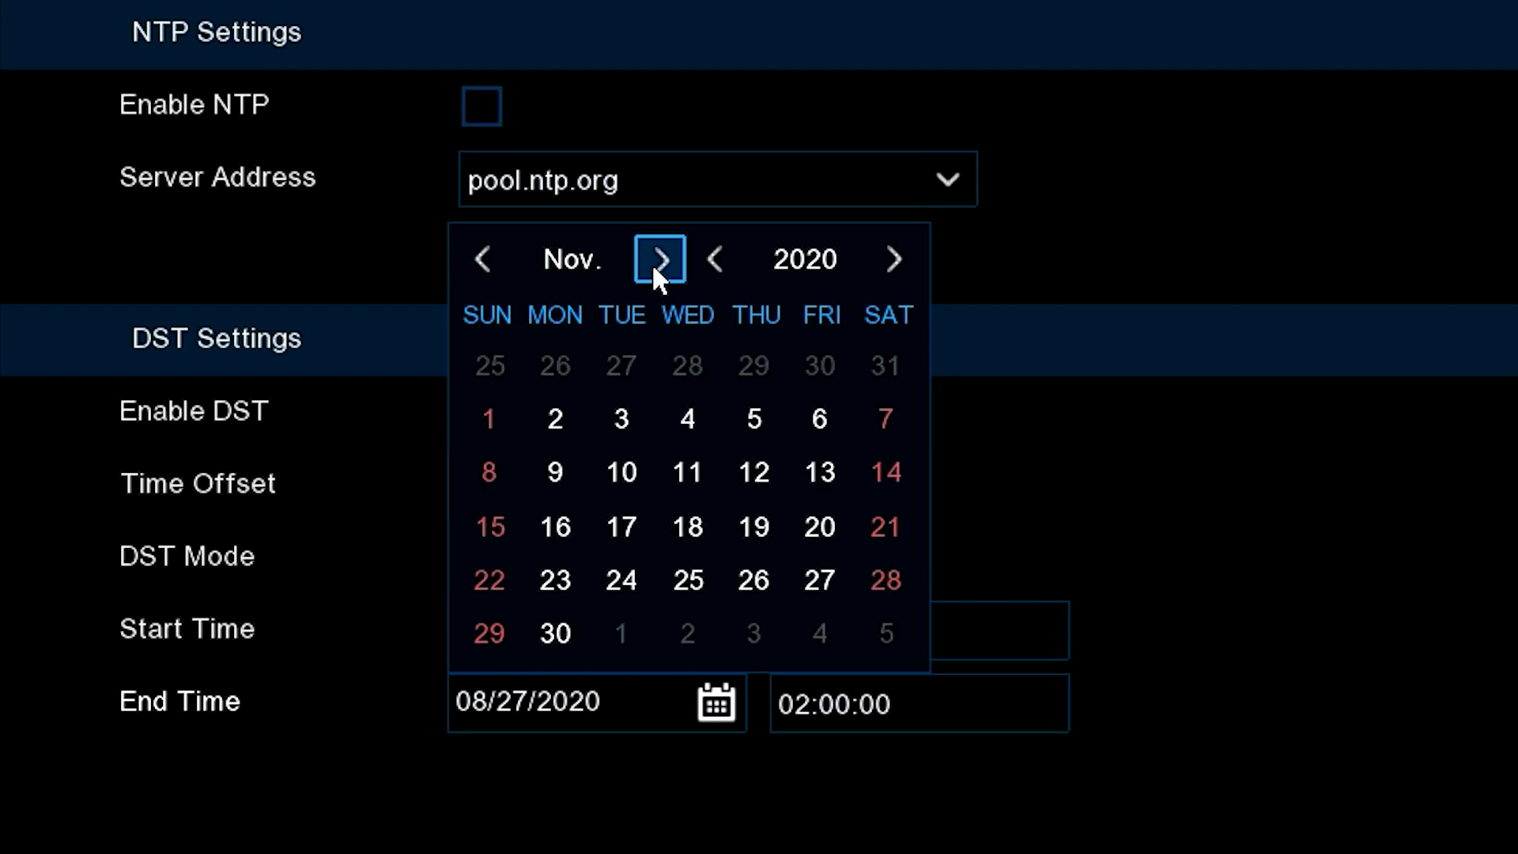
pyautogui.click(490, 416)
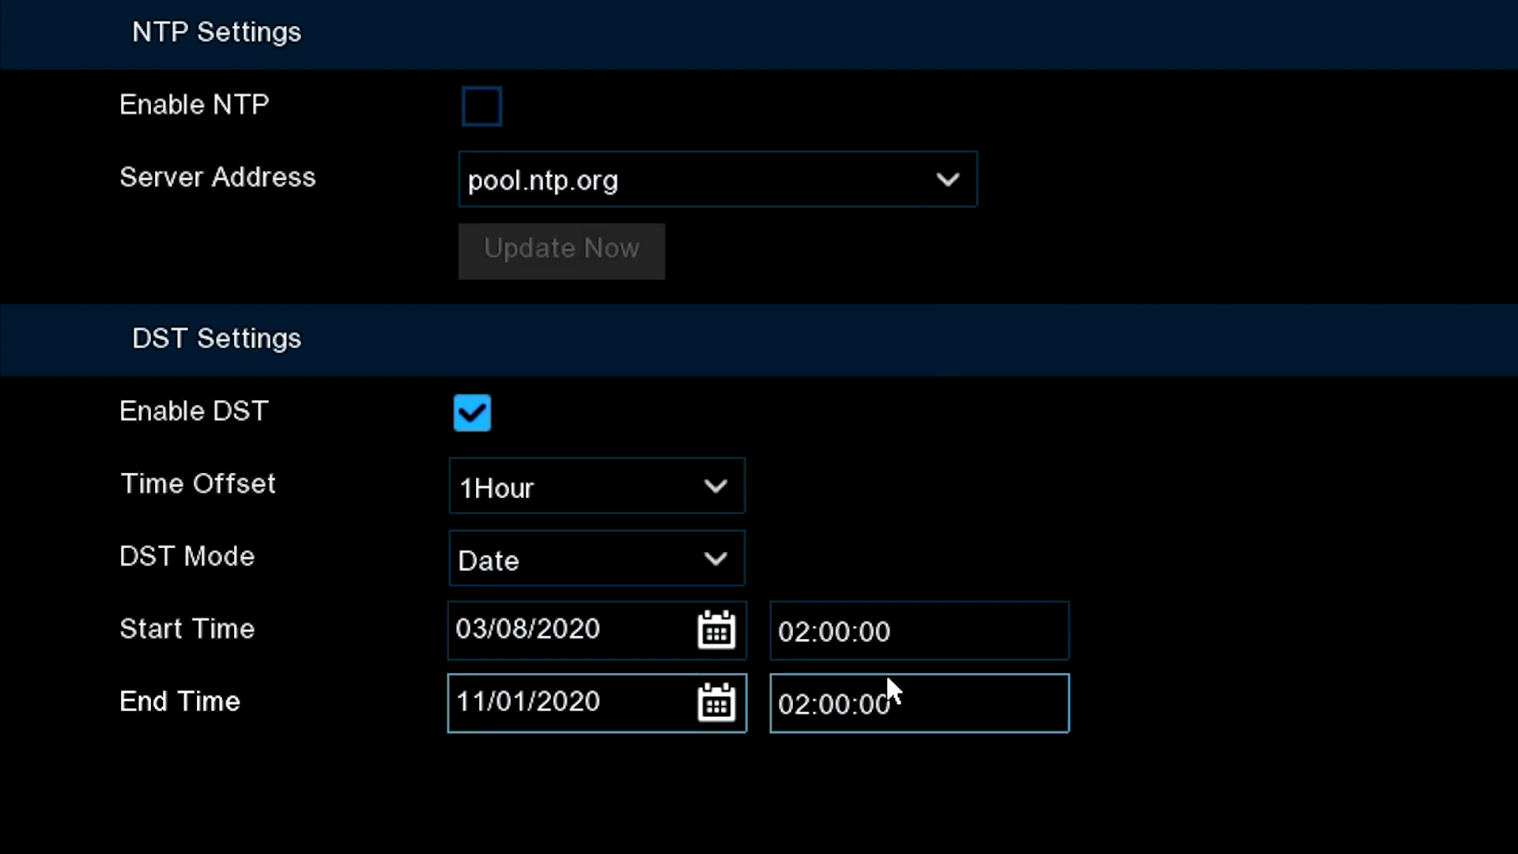